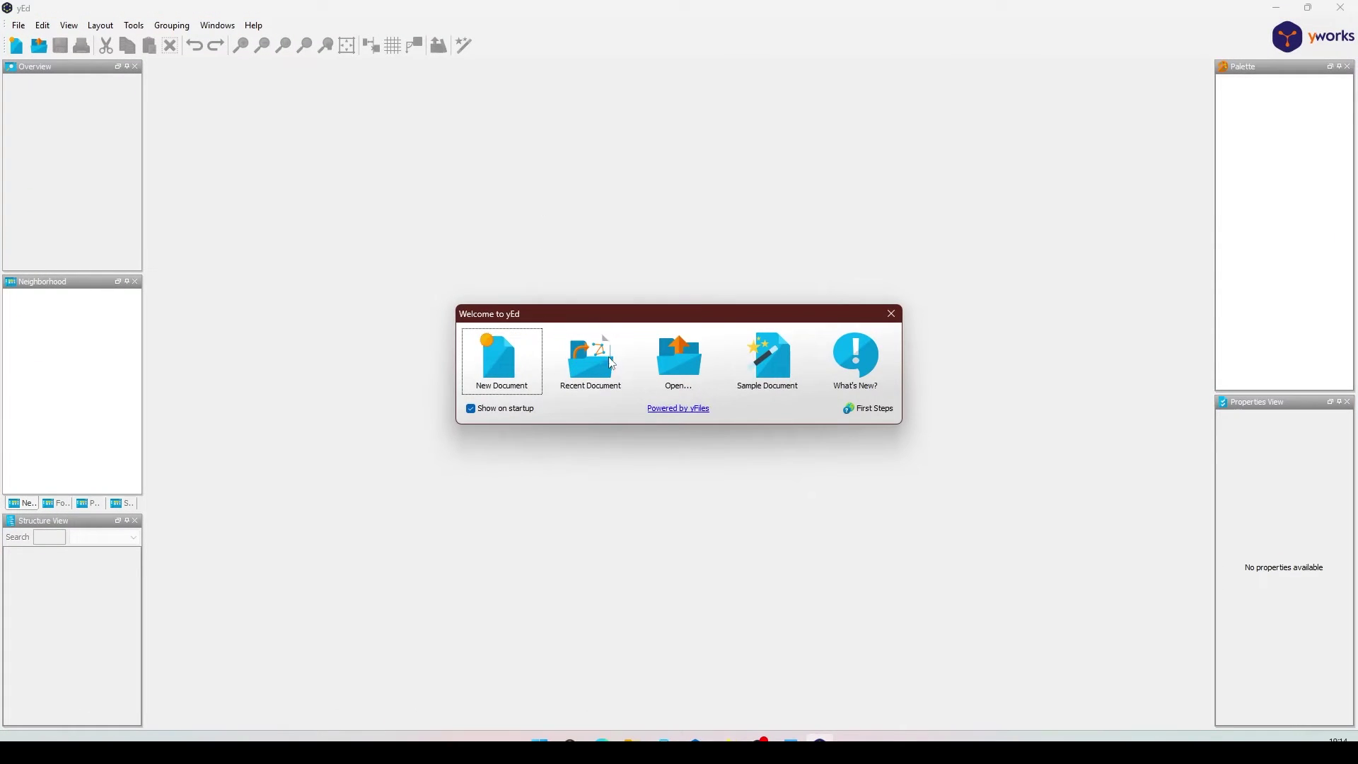
Open the 'yEd excel sheets' workbook from the welcome dialog into the MS Excel Import preview
click(676, 366)
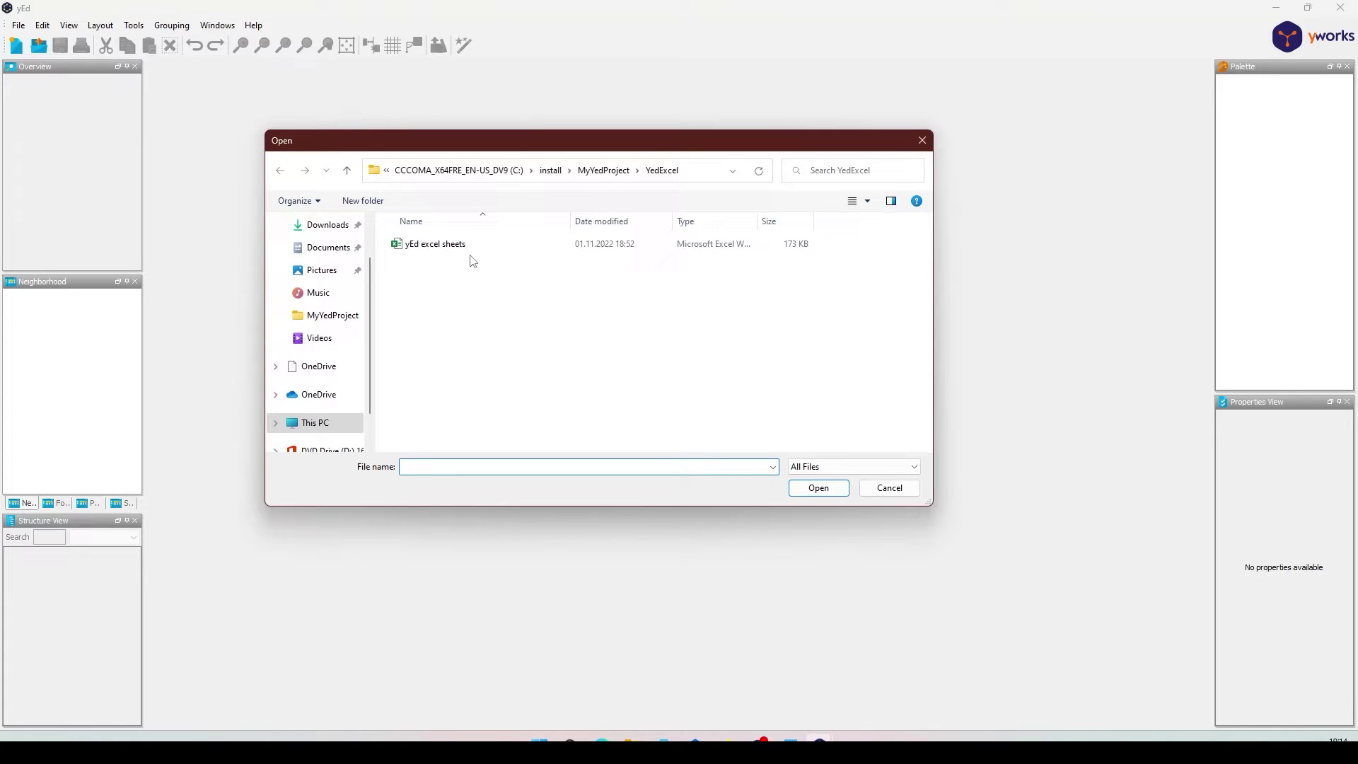
double_click(422, 248)
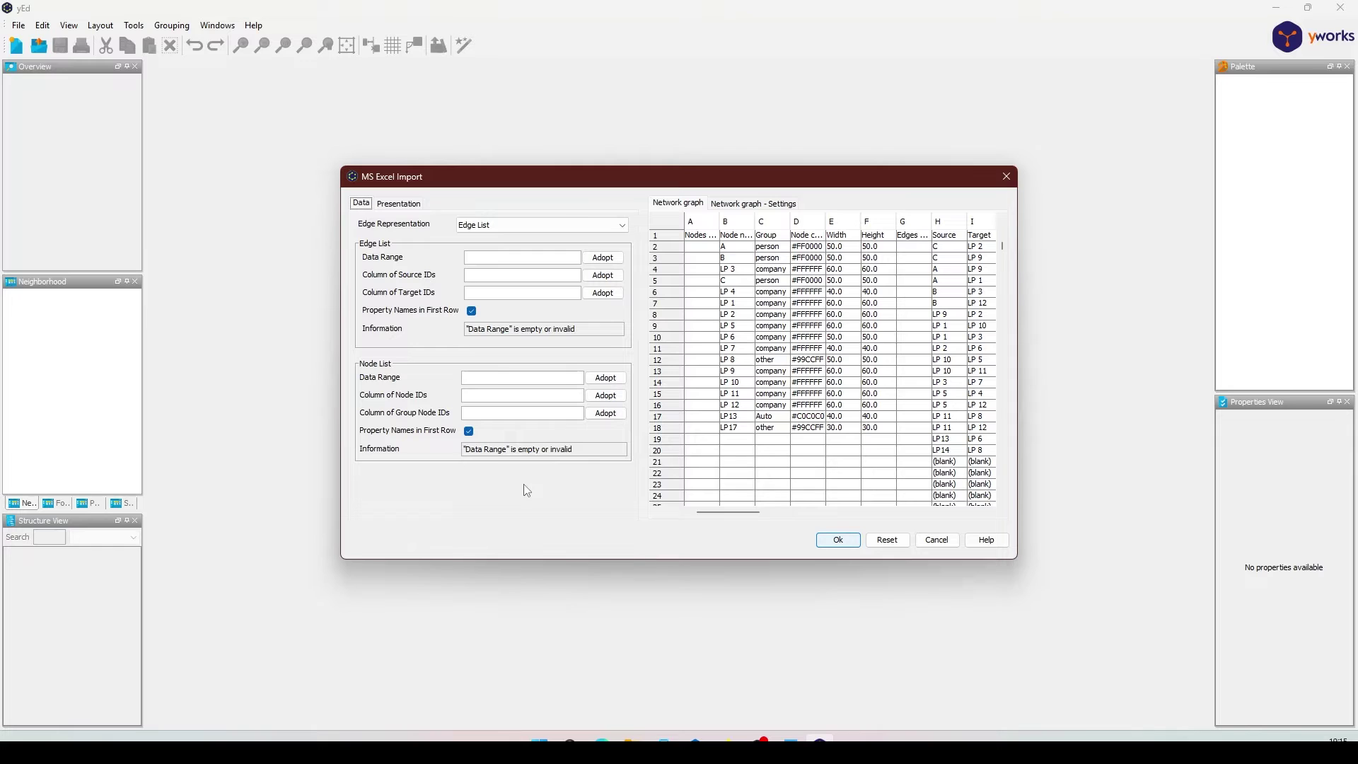
mouse_move(749, 514)
mouse_down()
mouse_move(796, 514)
mouse_move(727, 517)
mouse_up()
drag(726, 515, 791, 516)
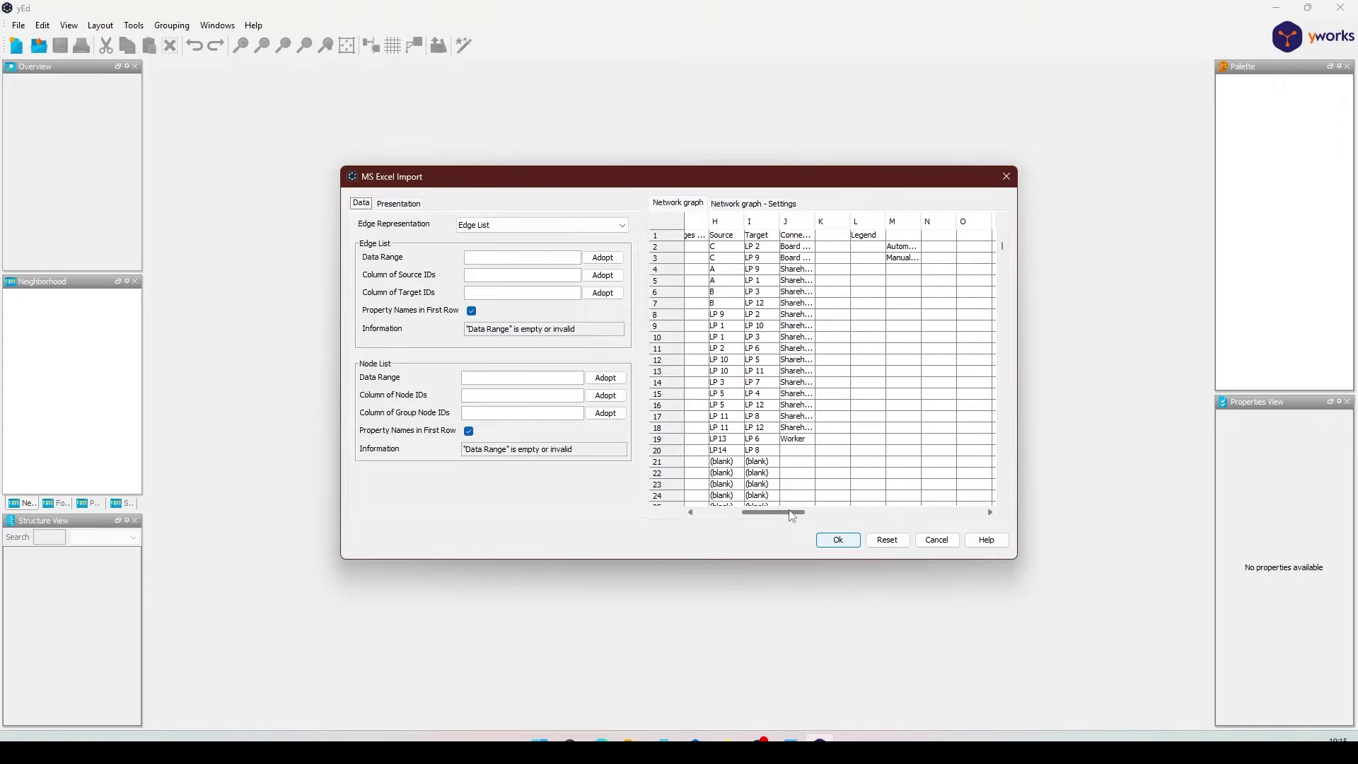
scroll(786, 505, down, 1)
scroll(781, 503, up, 1)
drag(784, 512, 734, 509)
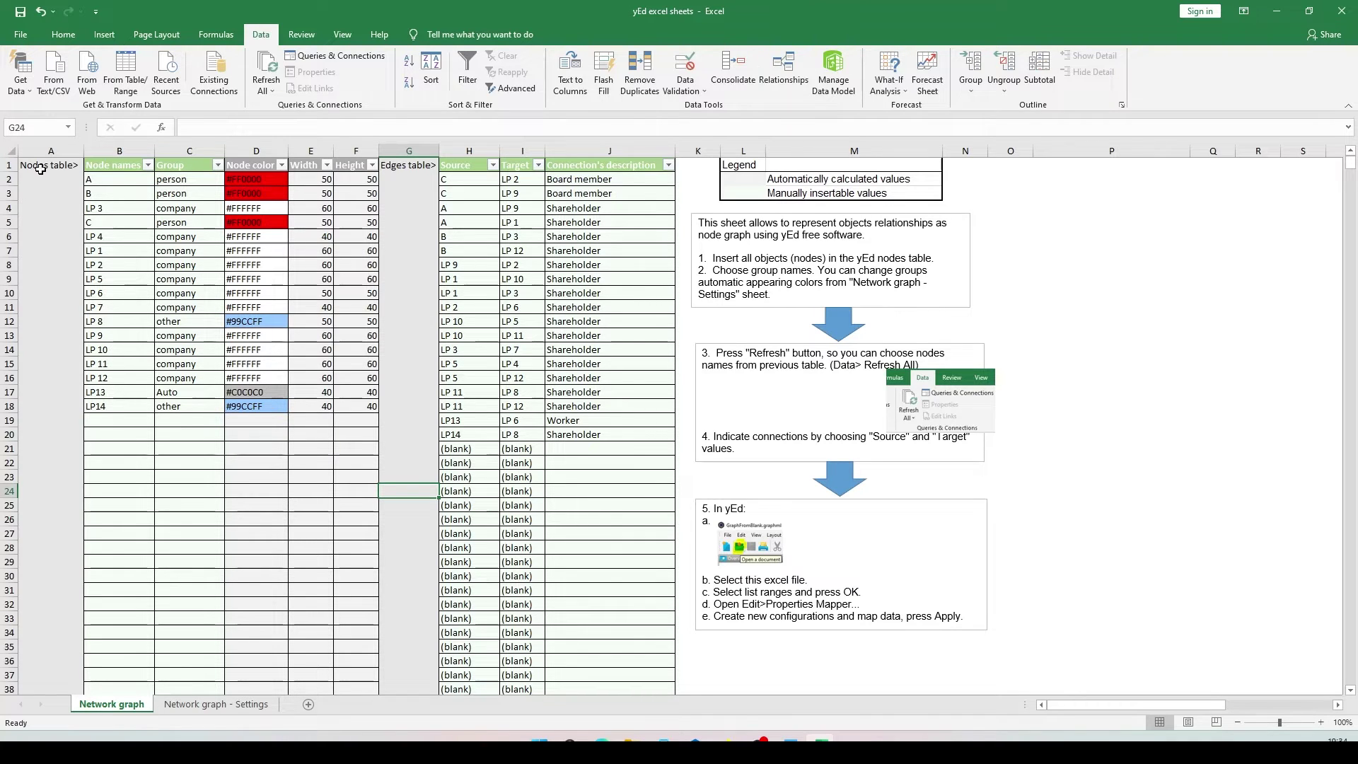
click(42, 172)
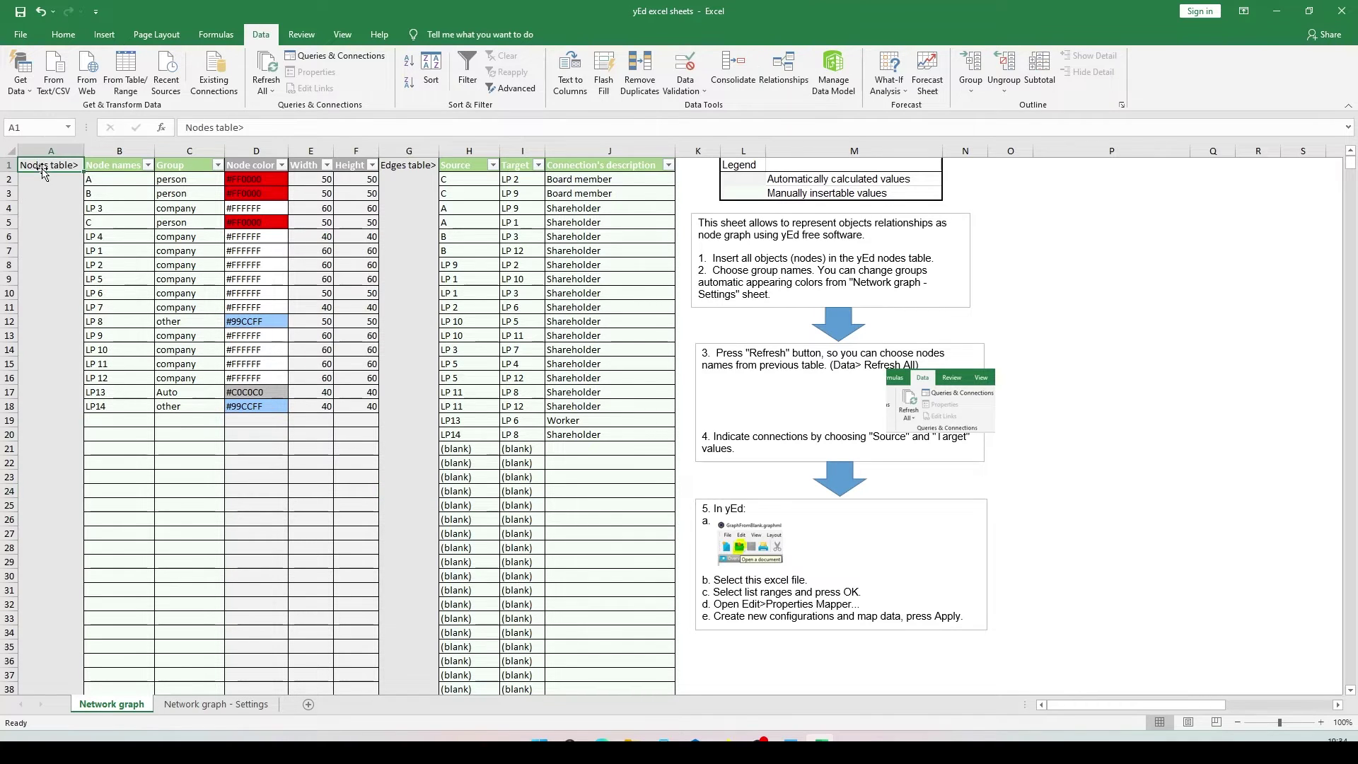
click(406, 168)
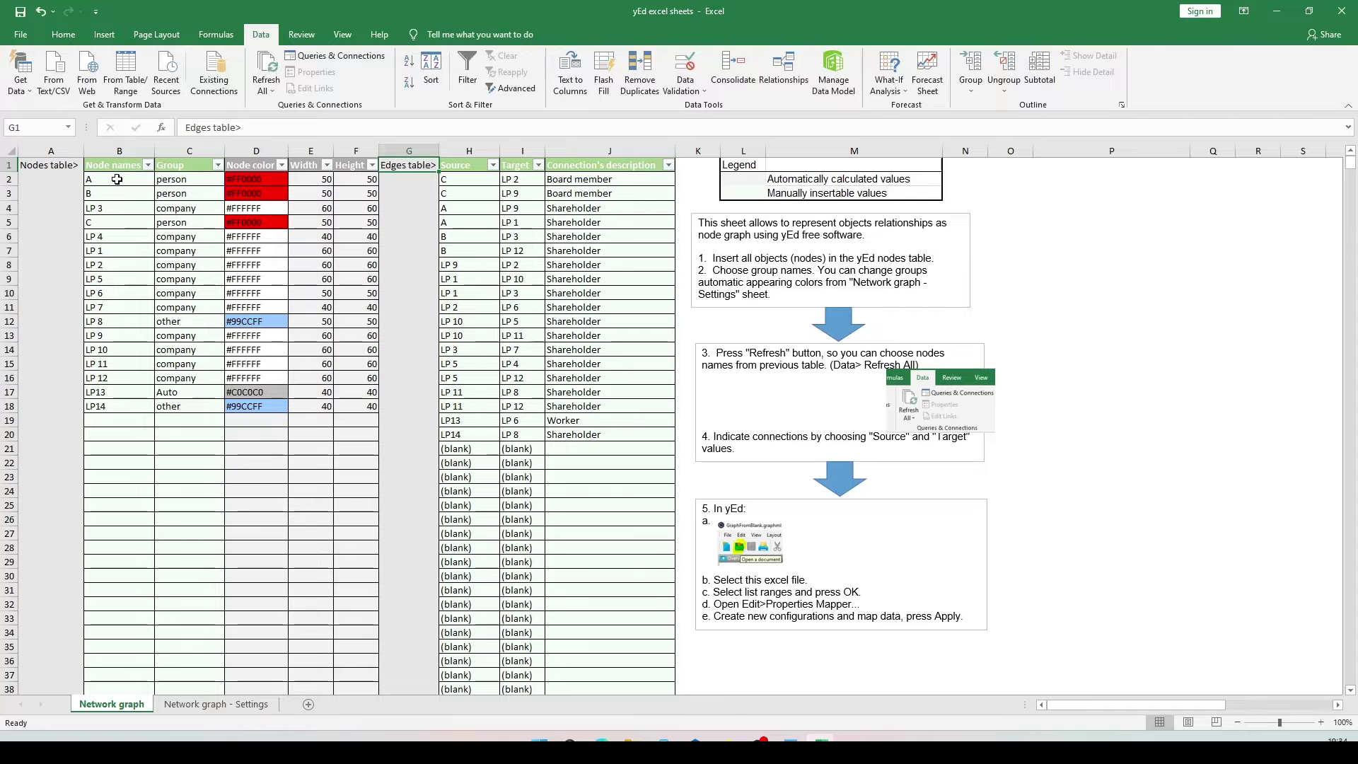
drag(117, 179, 106, 387)
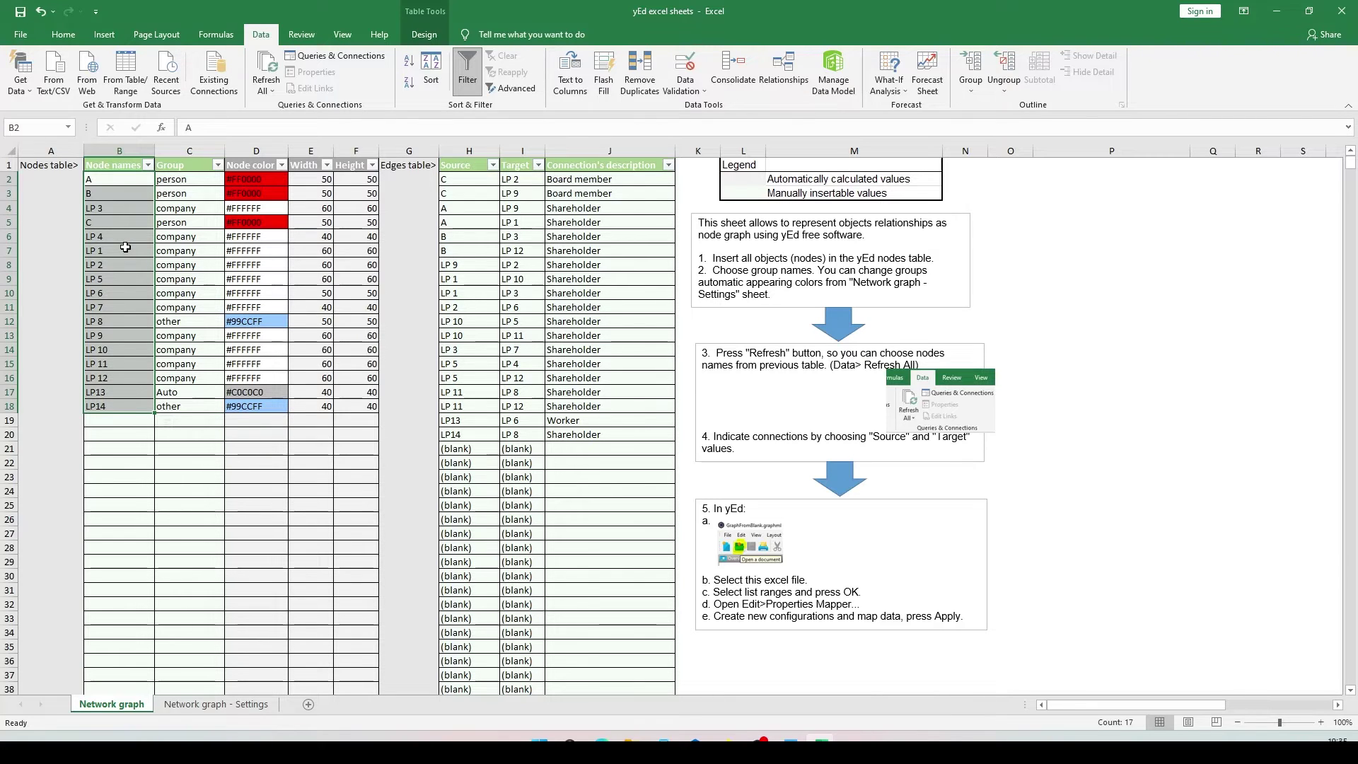
click(110, 292)
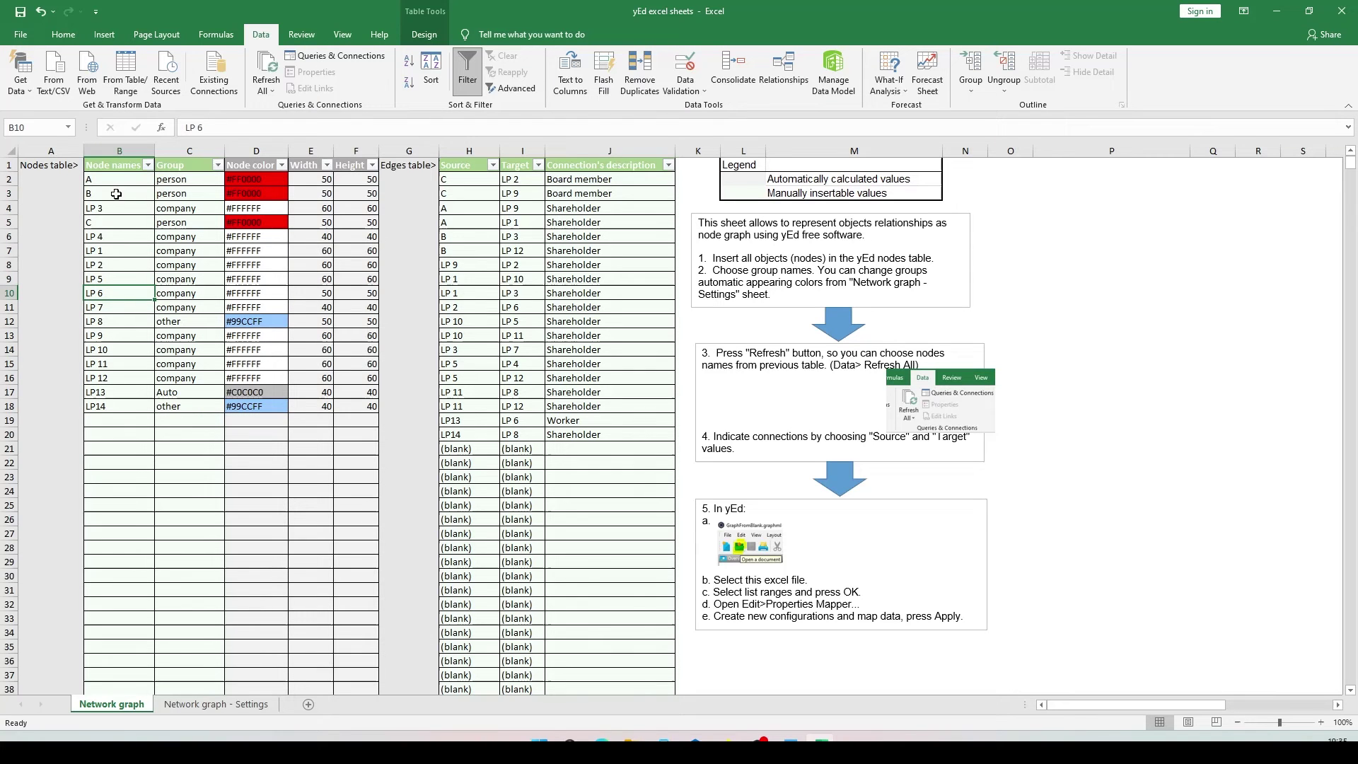
drag(118, 179, 114, 406)
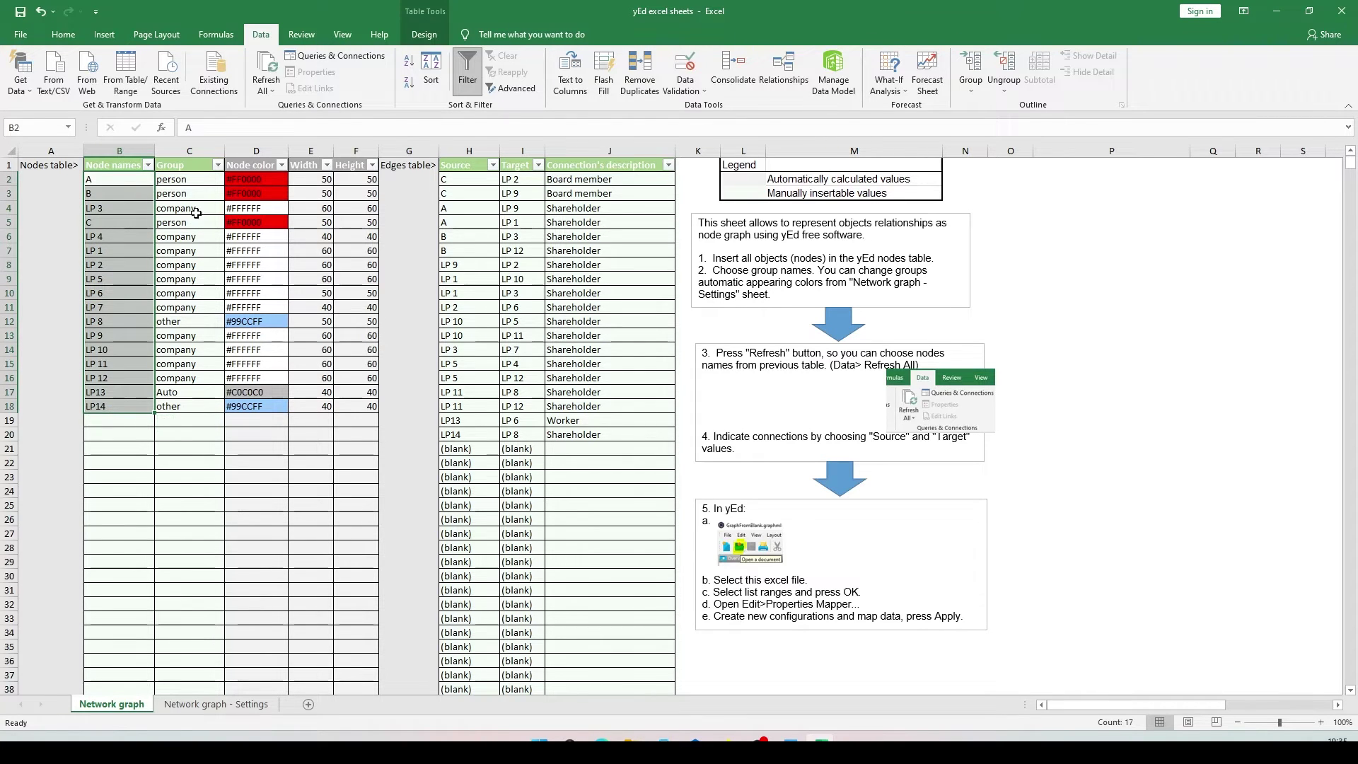
drag(188, 179, 187, 405)
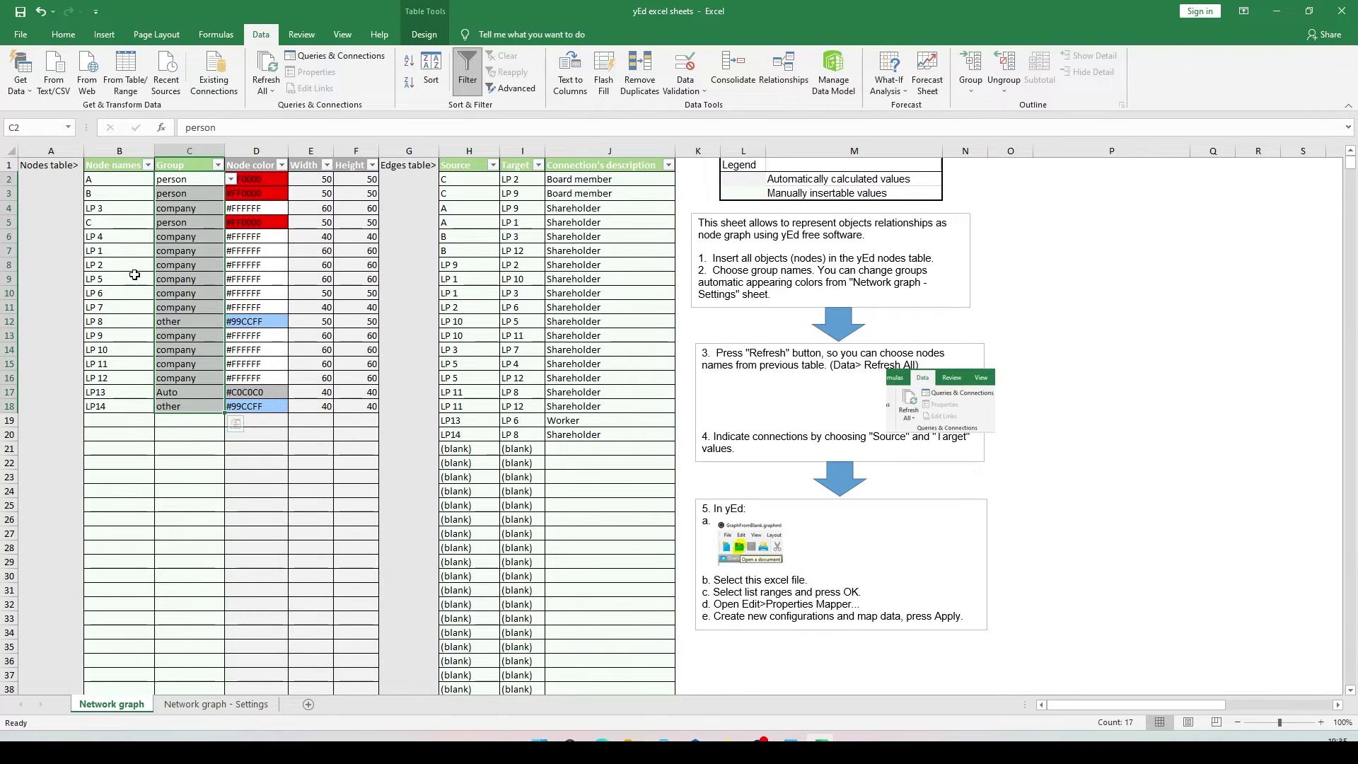
drag(264, 178, 263, 409)
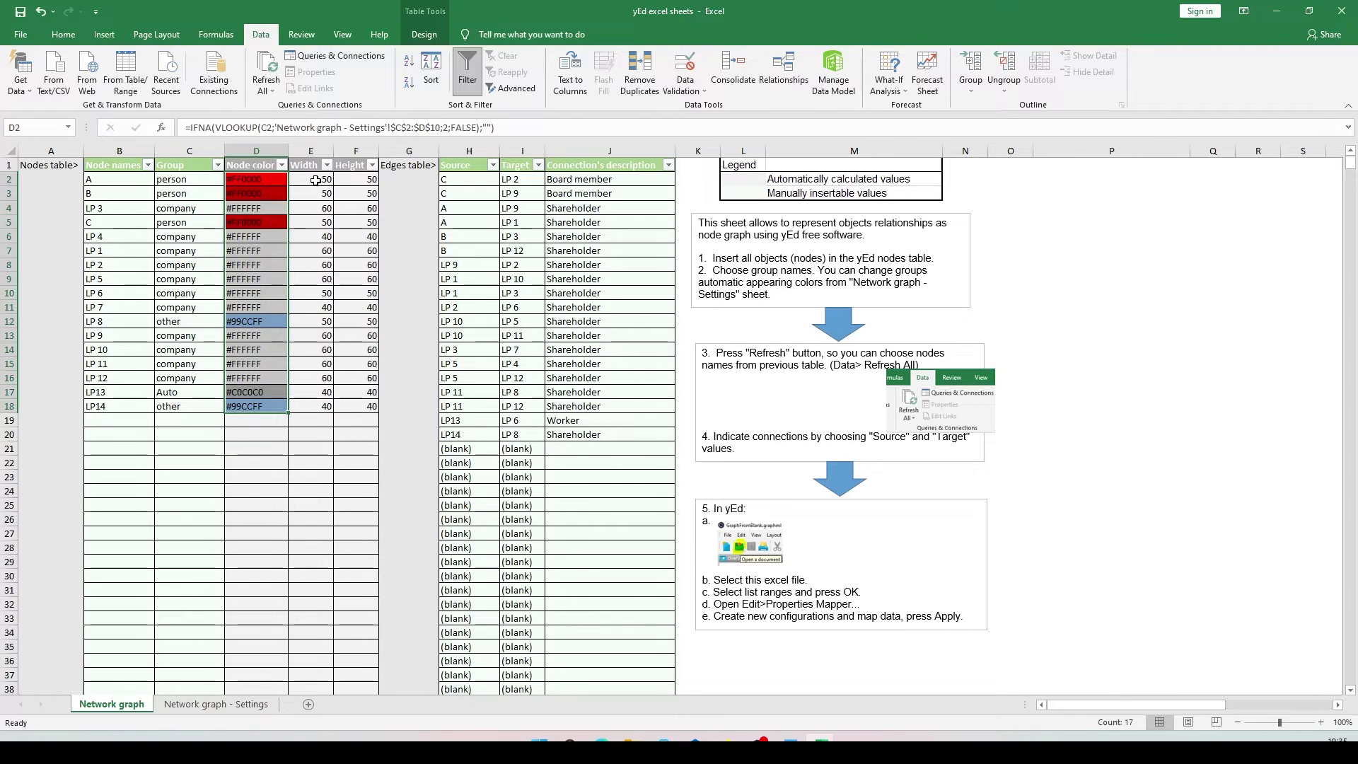
drag(316, 181, 347, 404)
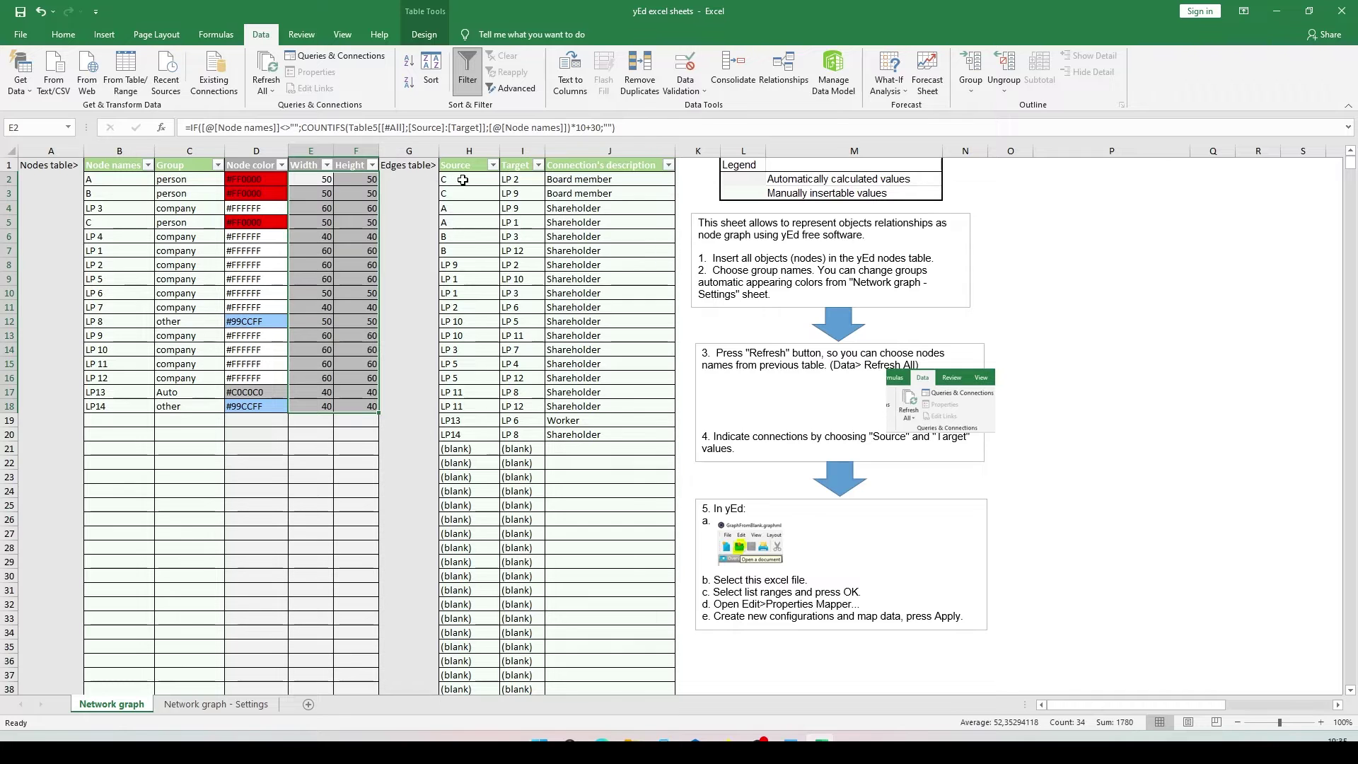
mouse_move(464, 176)
mouse_down()
mouse_move(528, 396)
mouse_move(525, 436)
mouse_up()
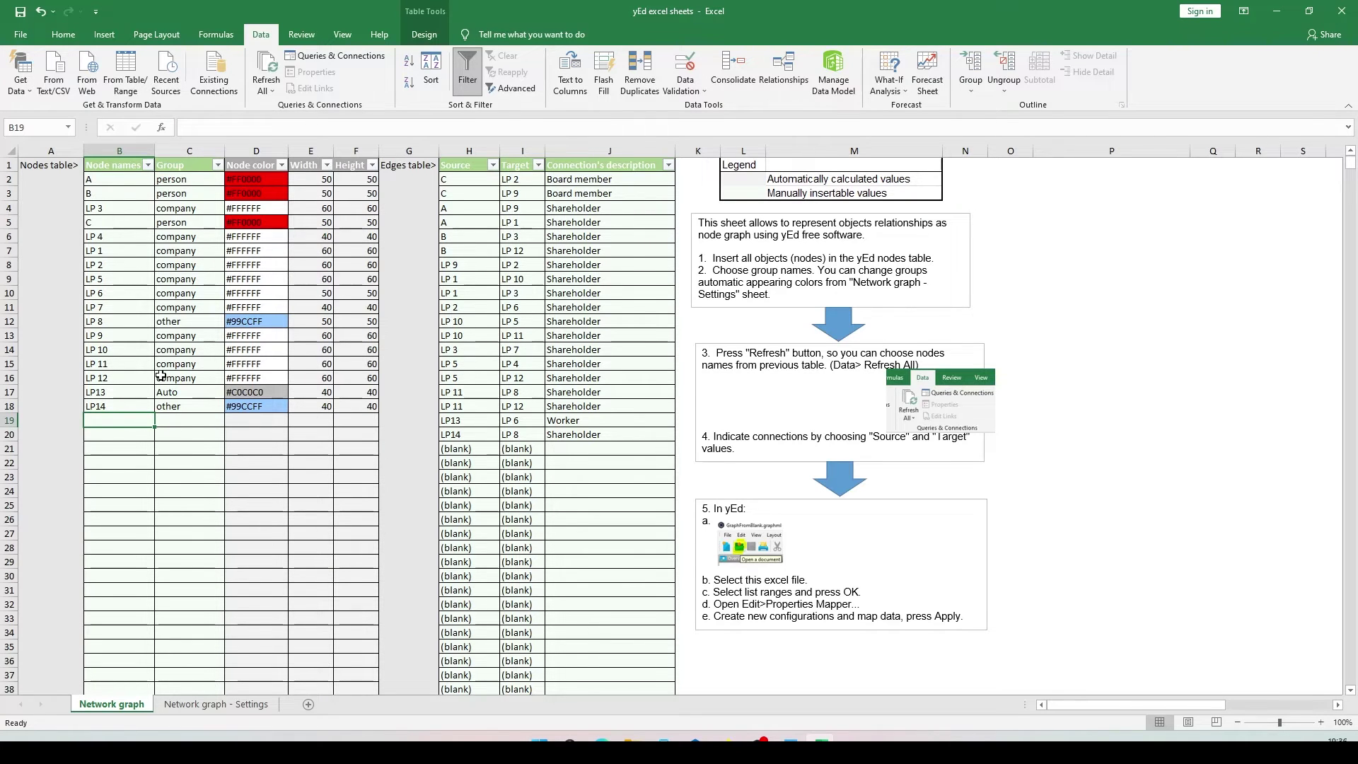
text(New)
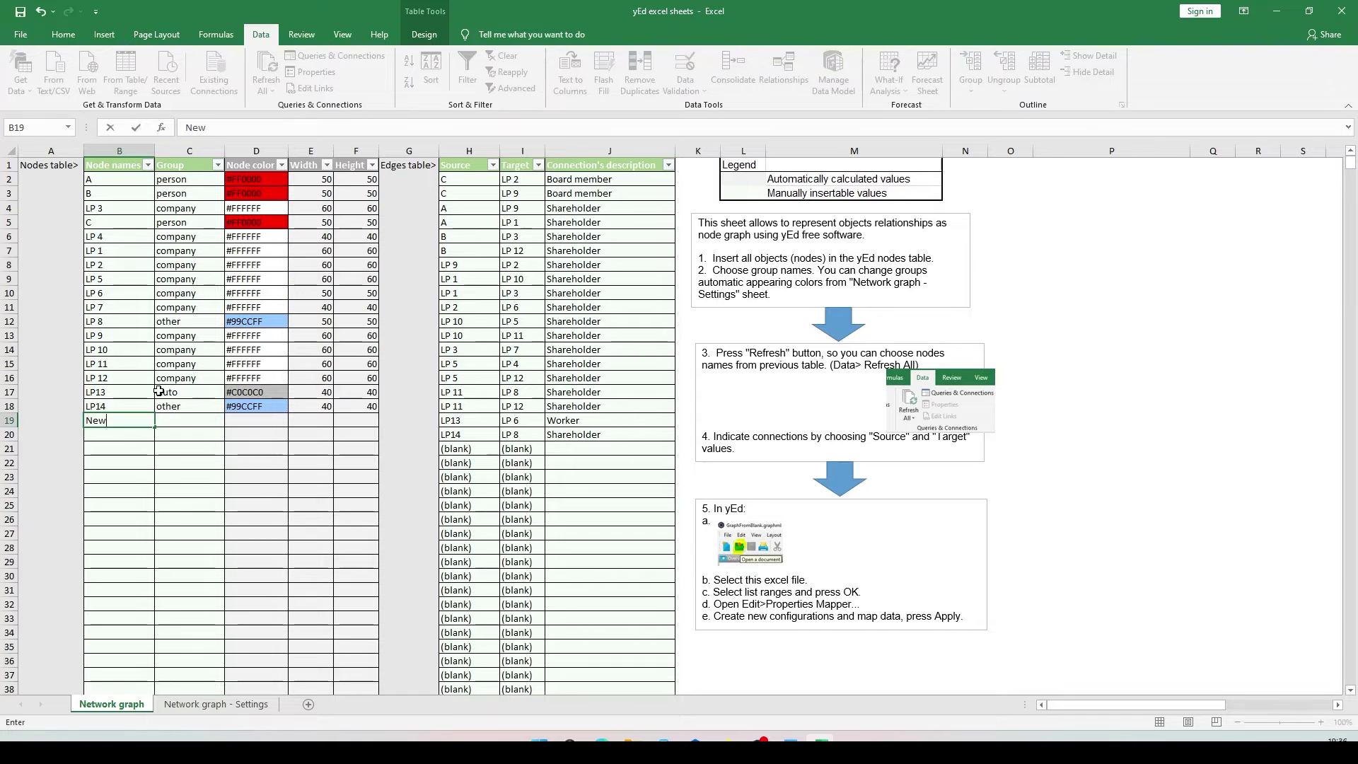
Commit the new node New and assign it the group 'other'
click(176, 417)
click(230, 422)
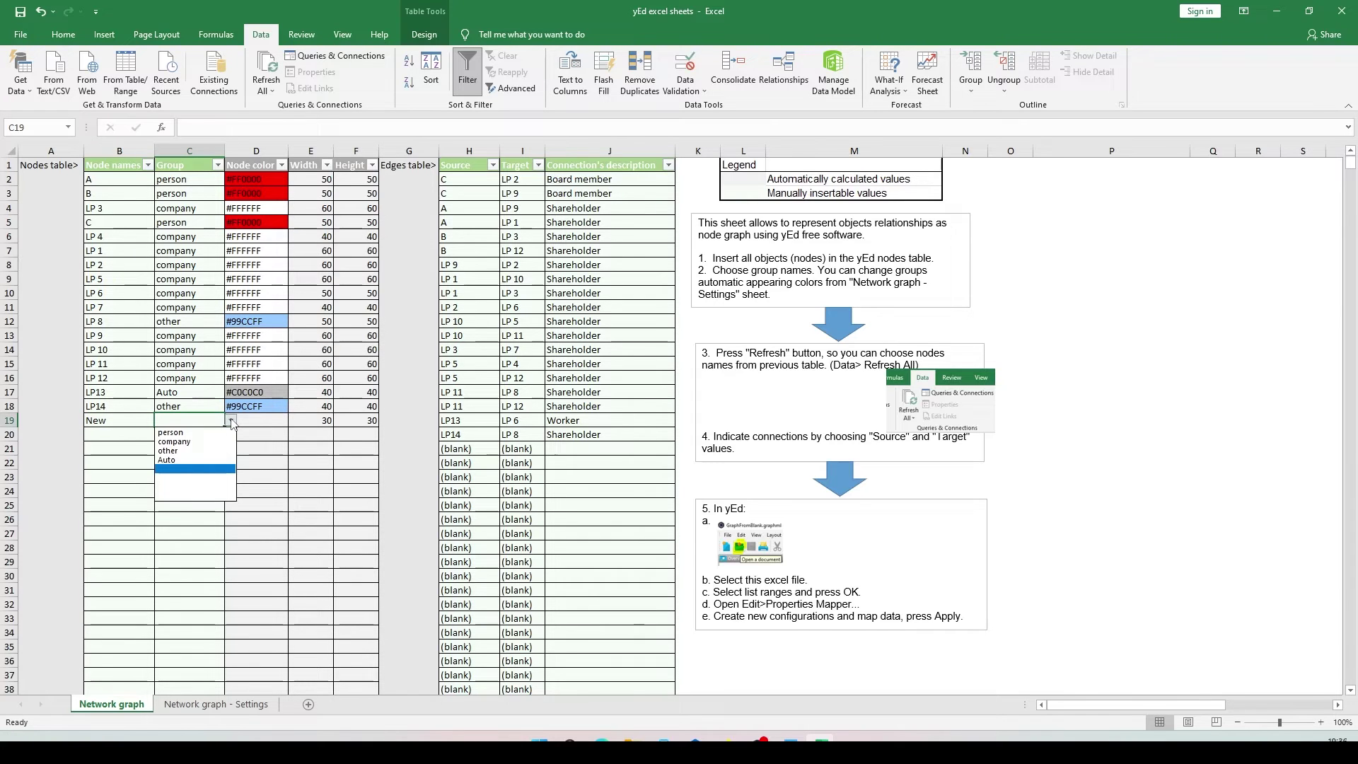
click(201, 452)
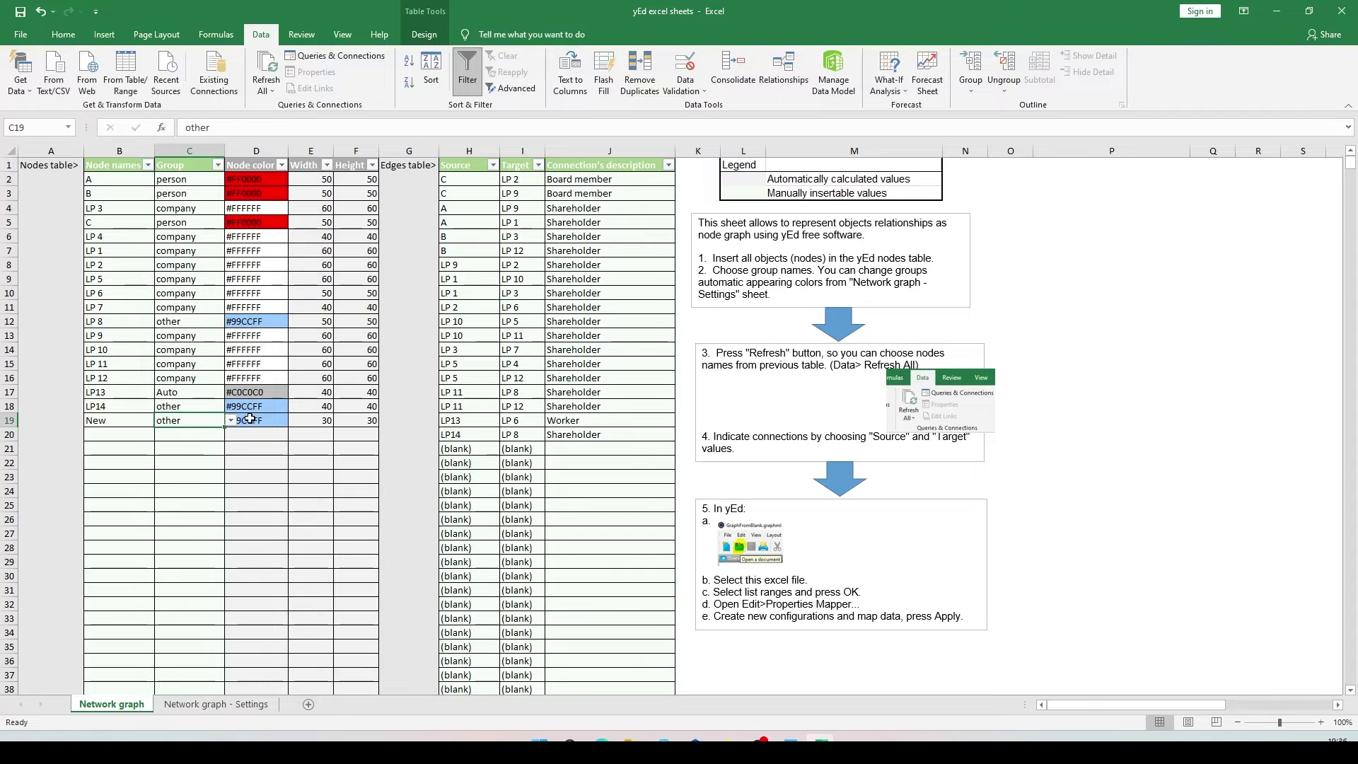
Refresh the data and set New as the source of the new edge in H21
click(467, 447)
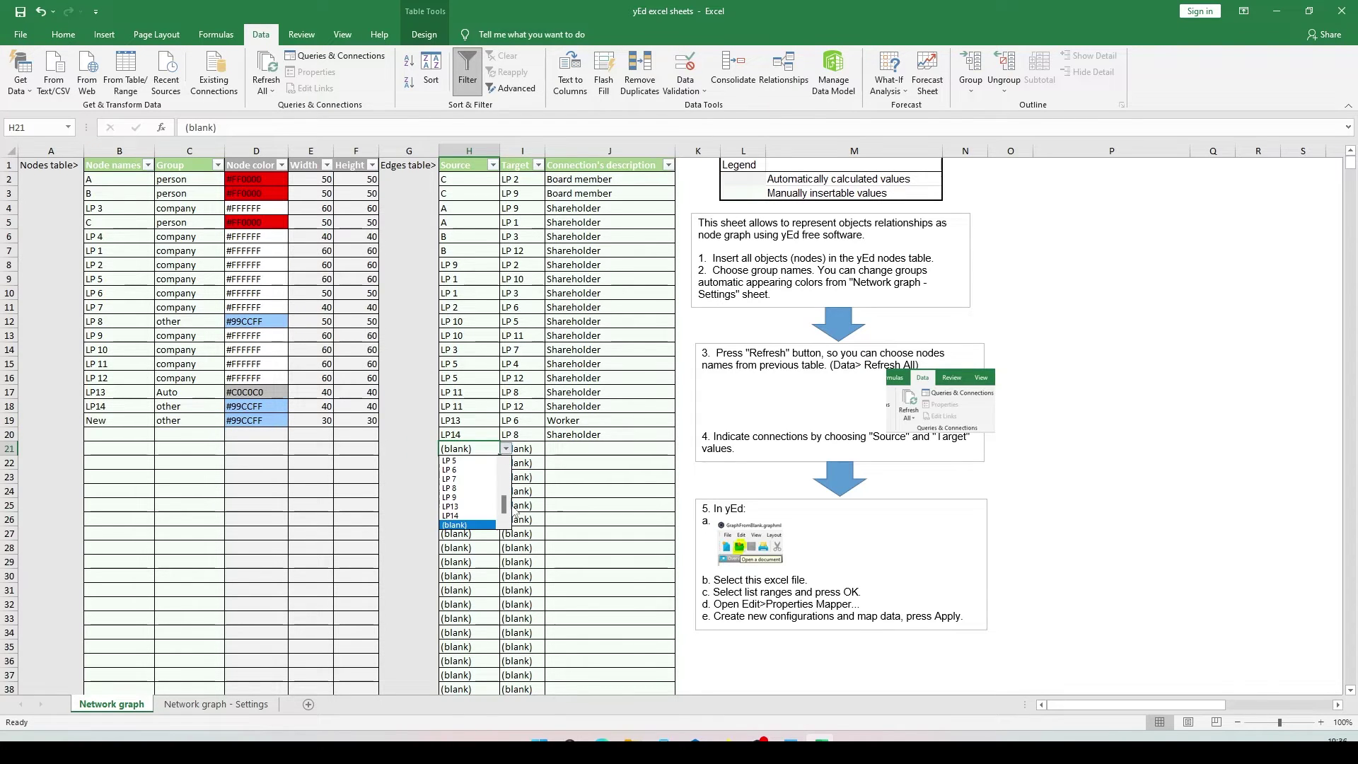
drag(506, 504, 510, 486)
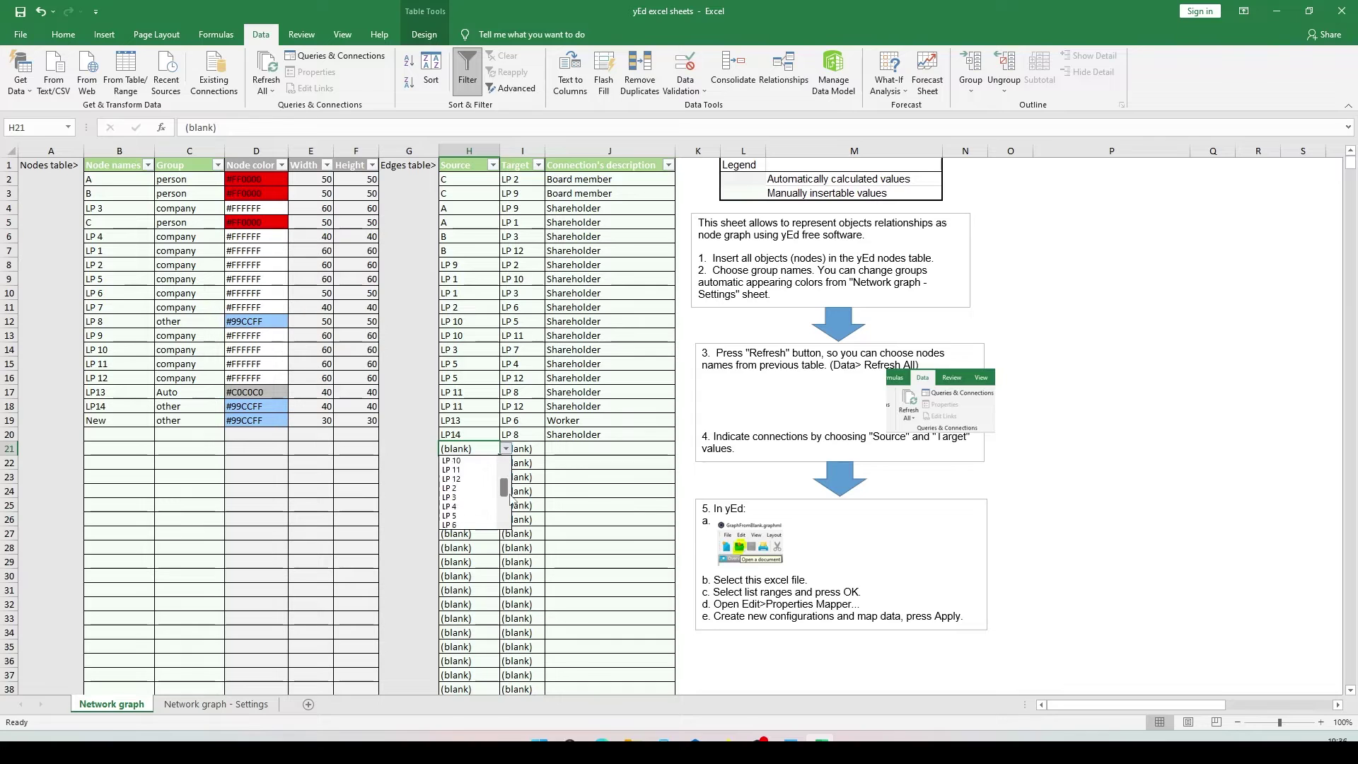
scroll(472, 483, up, 3)
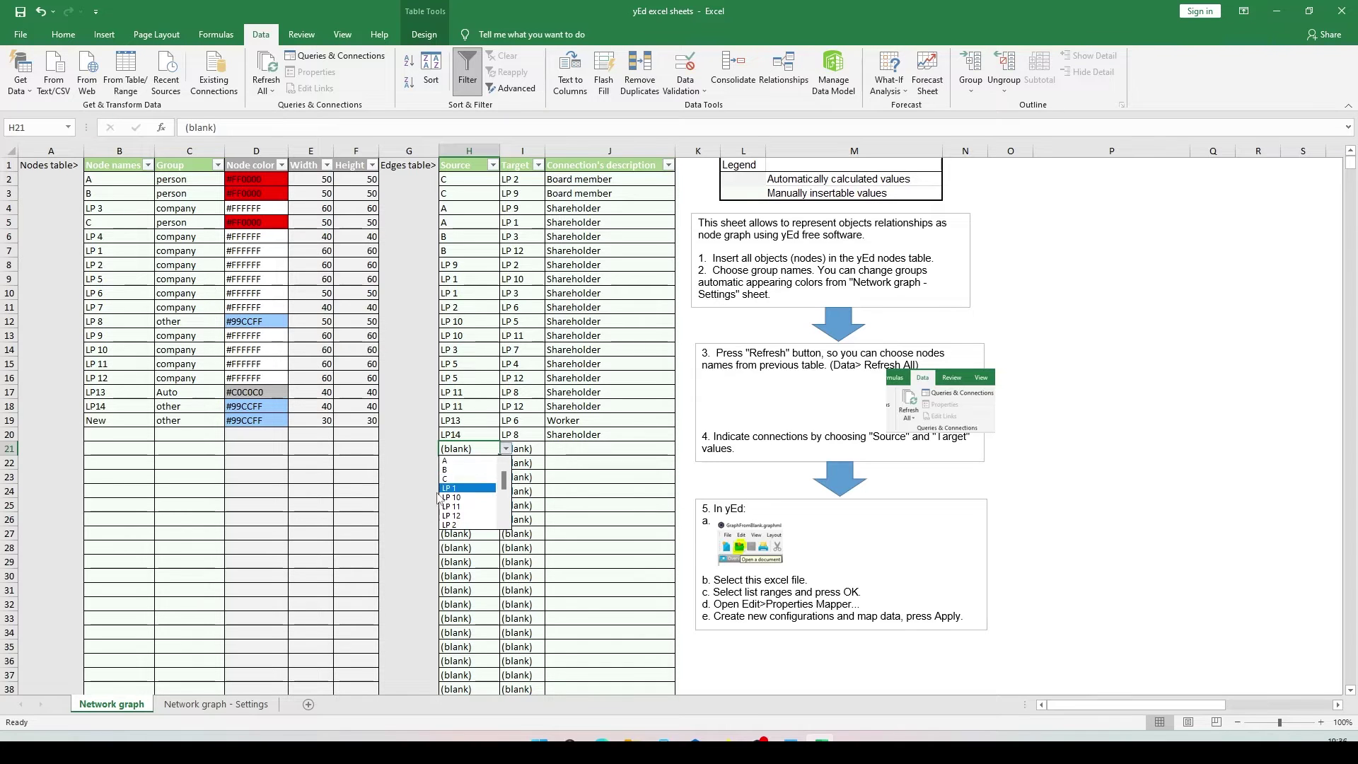
click(415, 471)
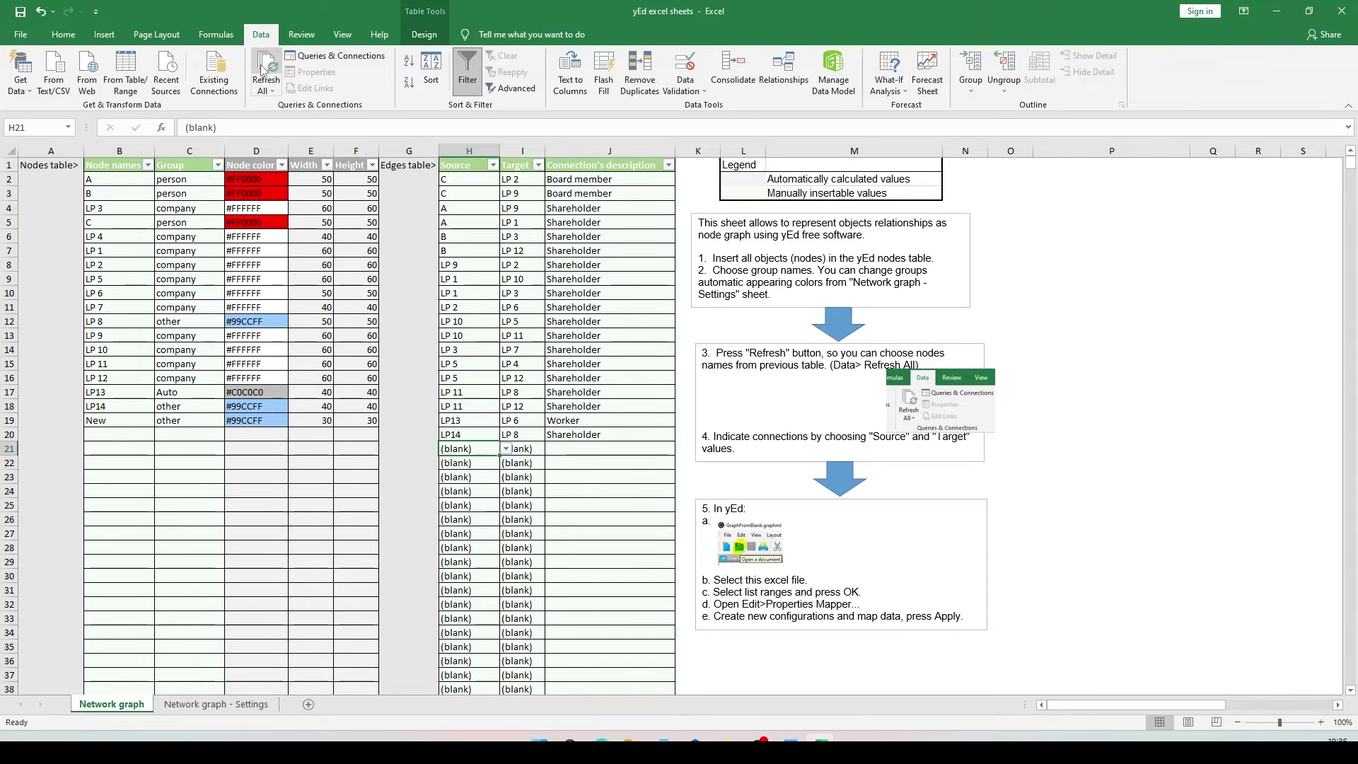
click(266, 65)
click(507, 449)
click(467, 517)
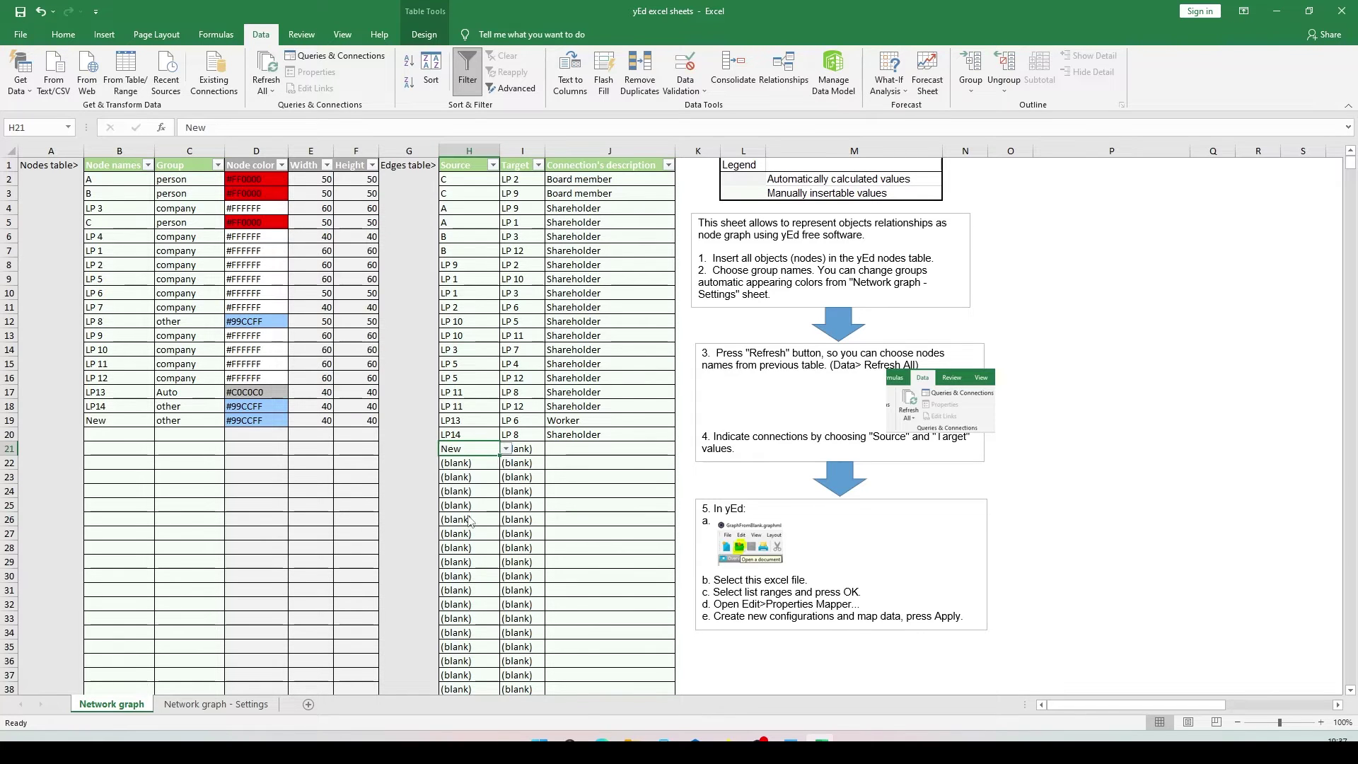
Set the new edge's target to LP 9 and its description to Shareholder
click(522, 450)
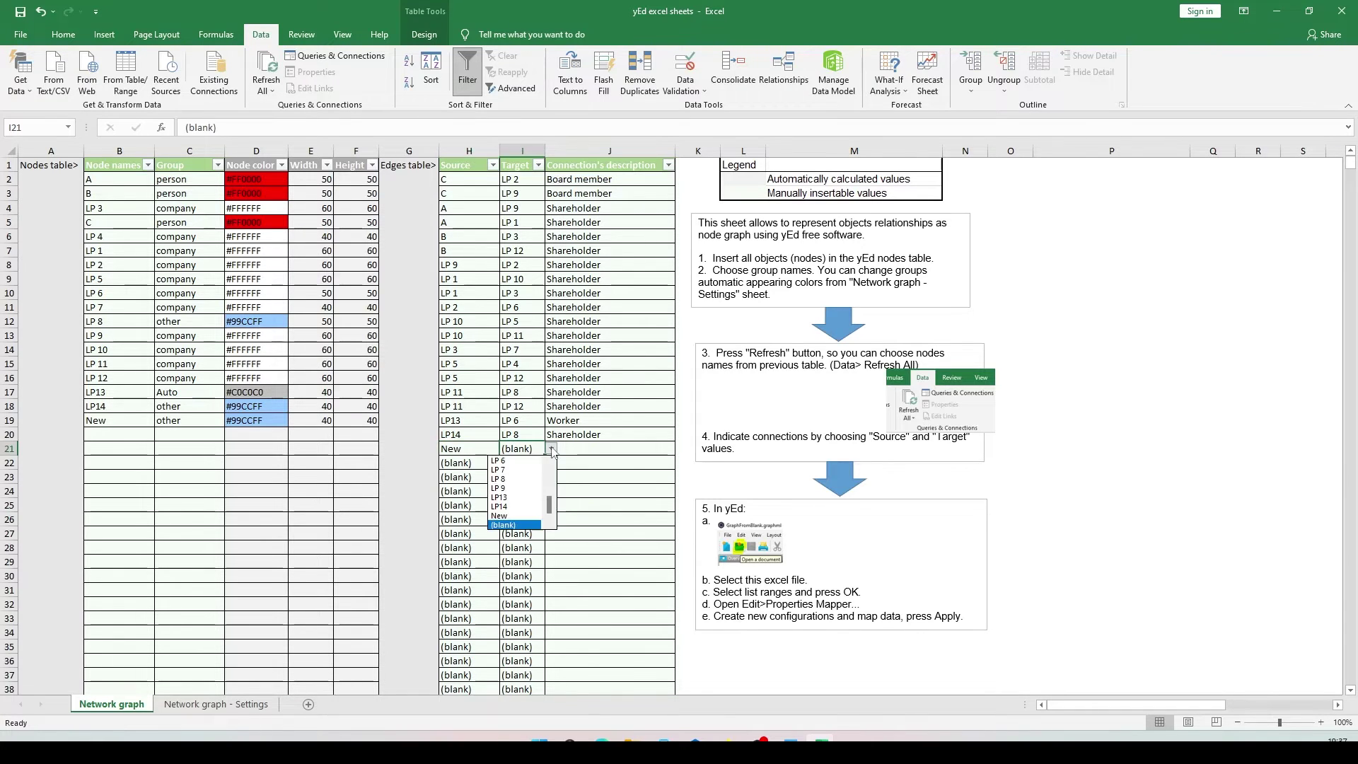
click(550, 449)
click(508, 489)
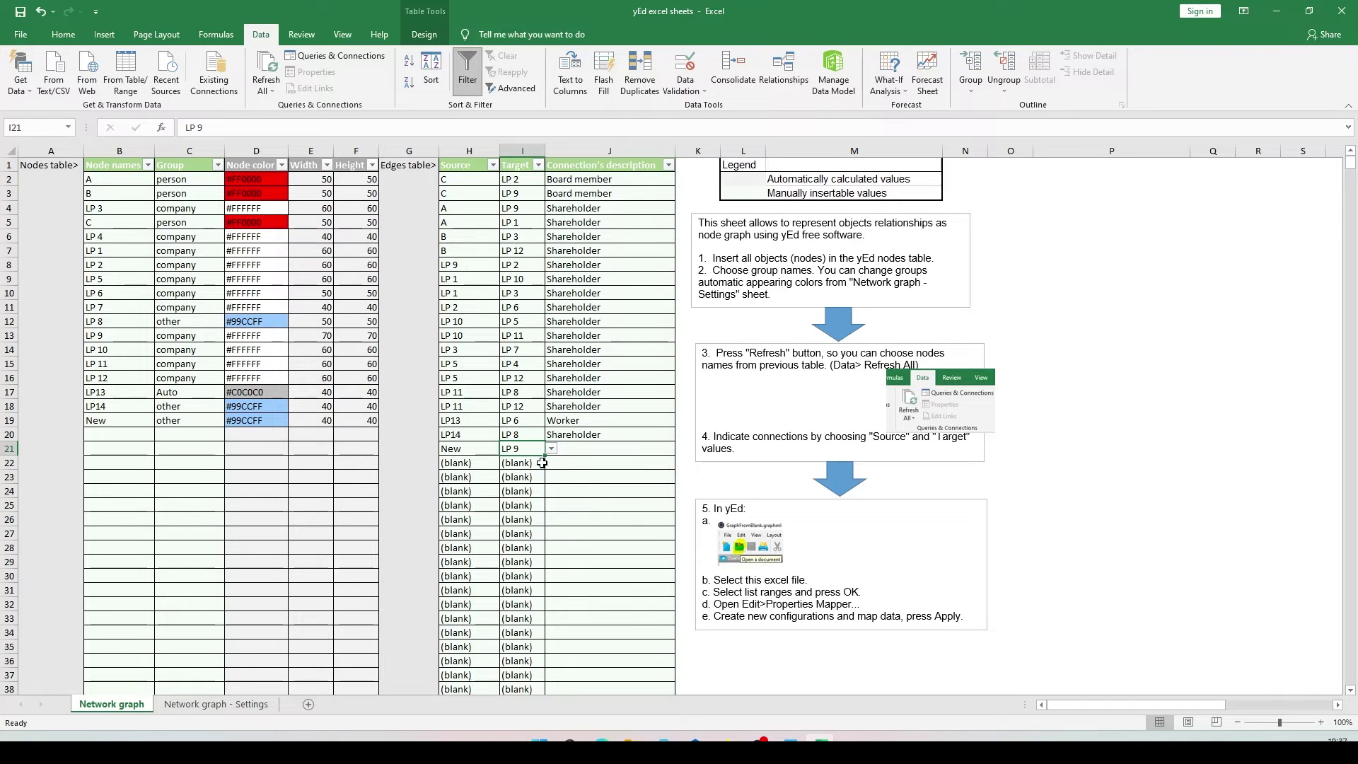
click(577, 449)
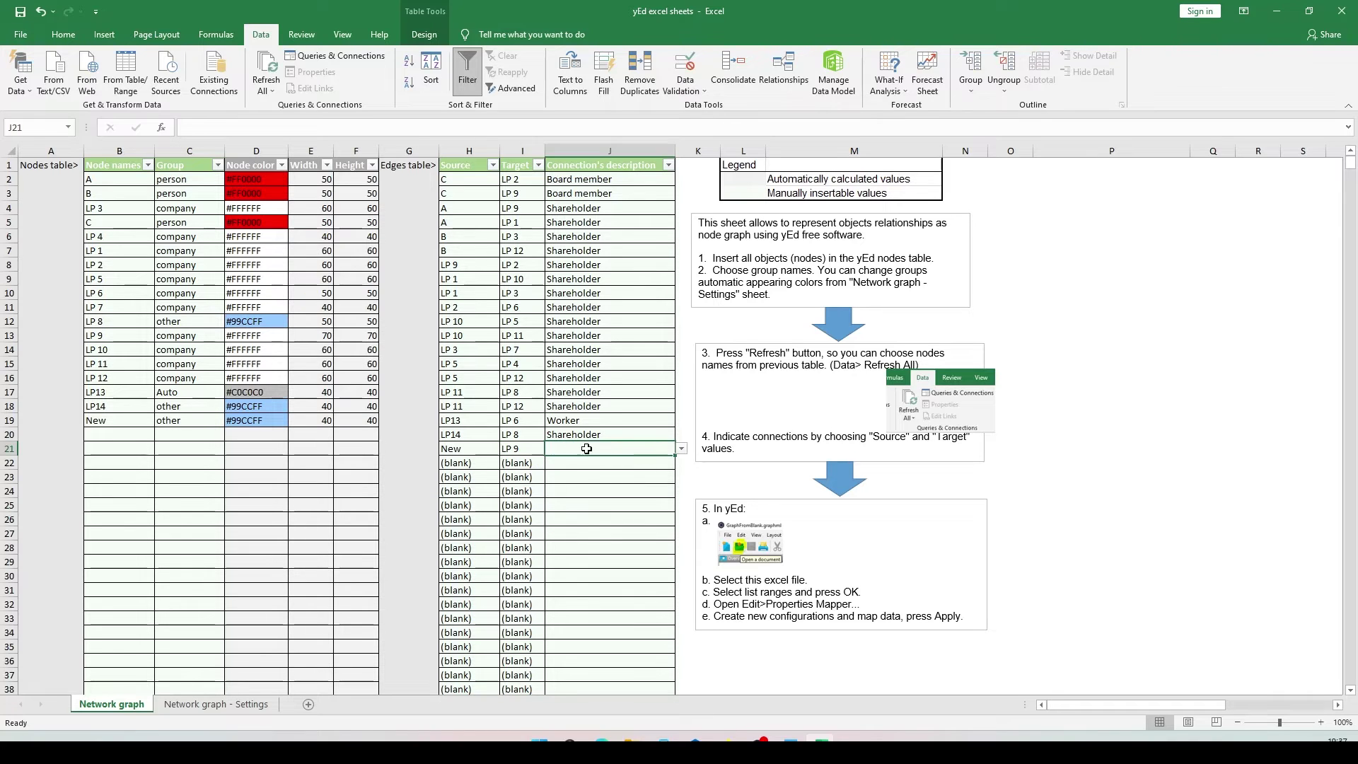
click(681, 450)
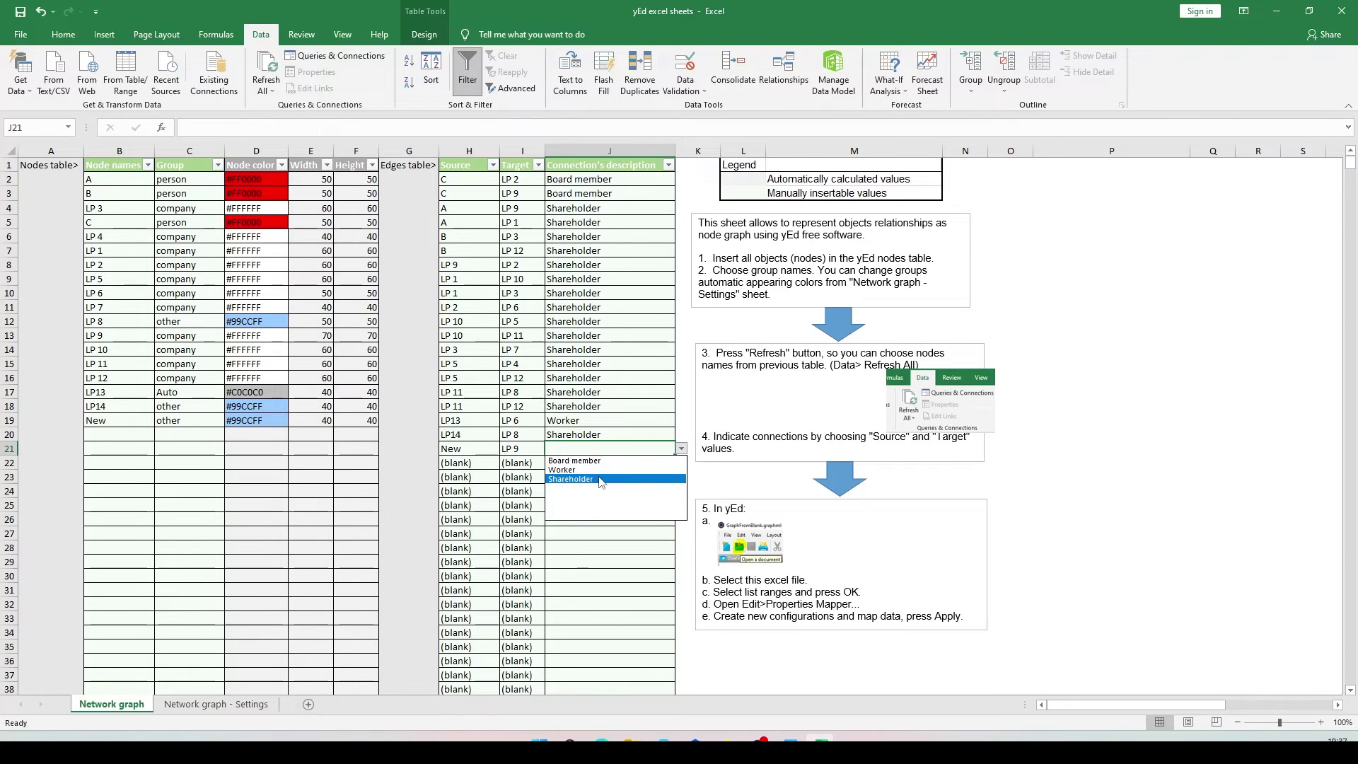
click(599, 481)
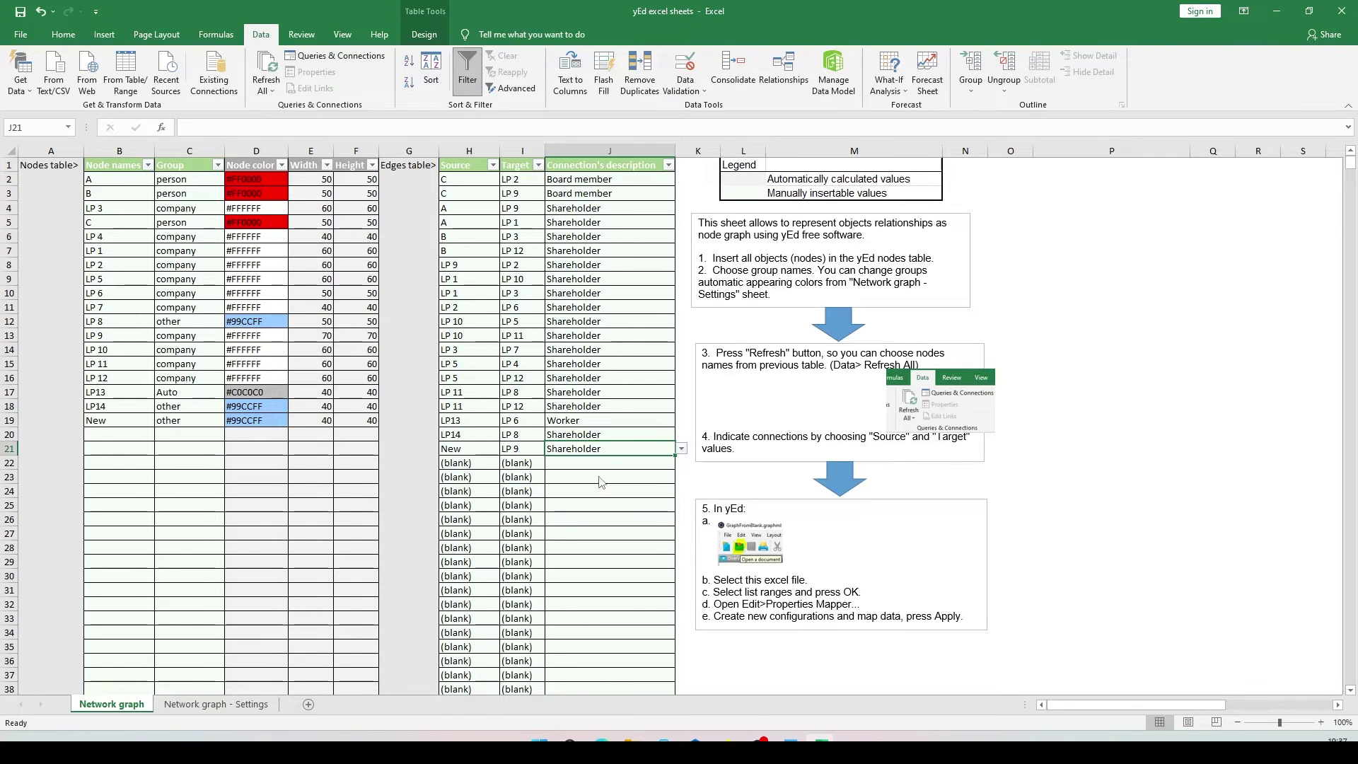
Switch to the Network graph - Settings sheet and select the group names in column C
click(217, 706)
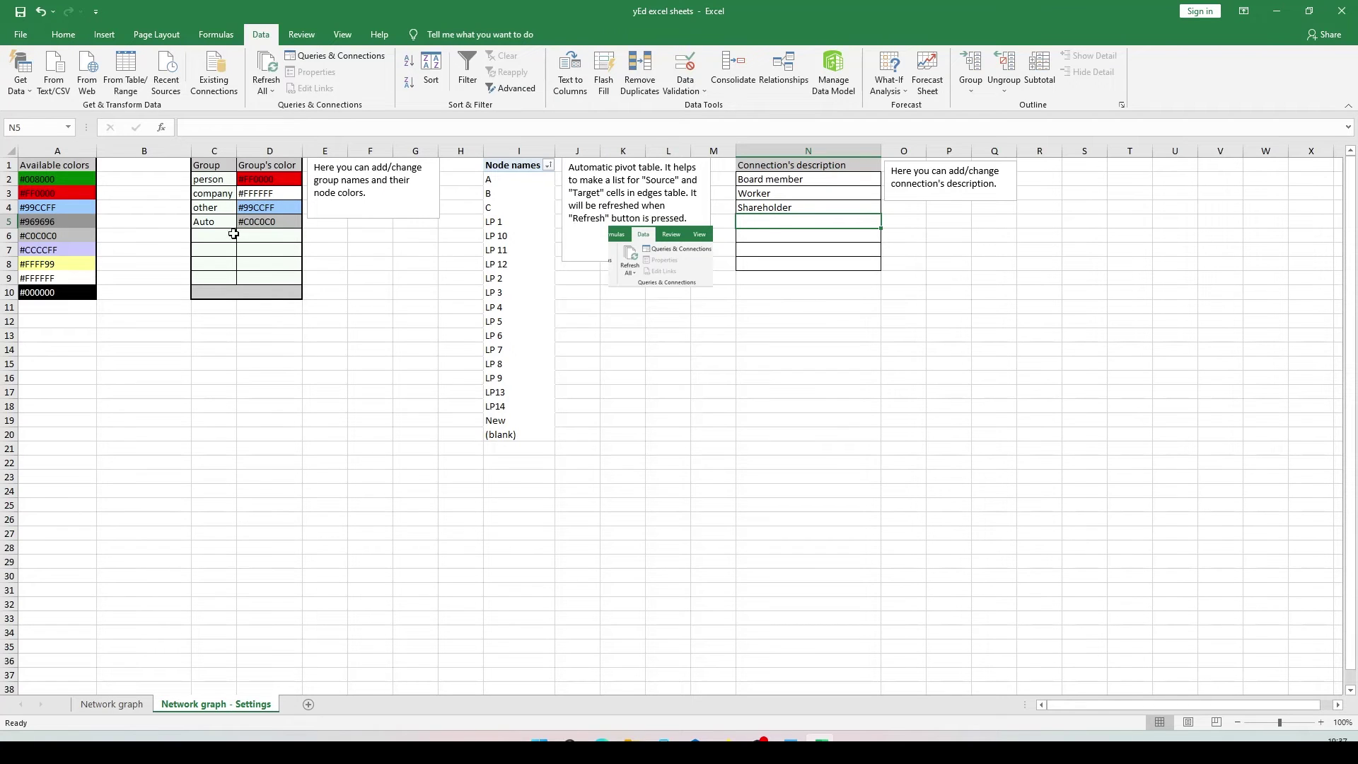
drag(207, 179, 206, 263)
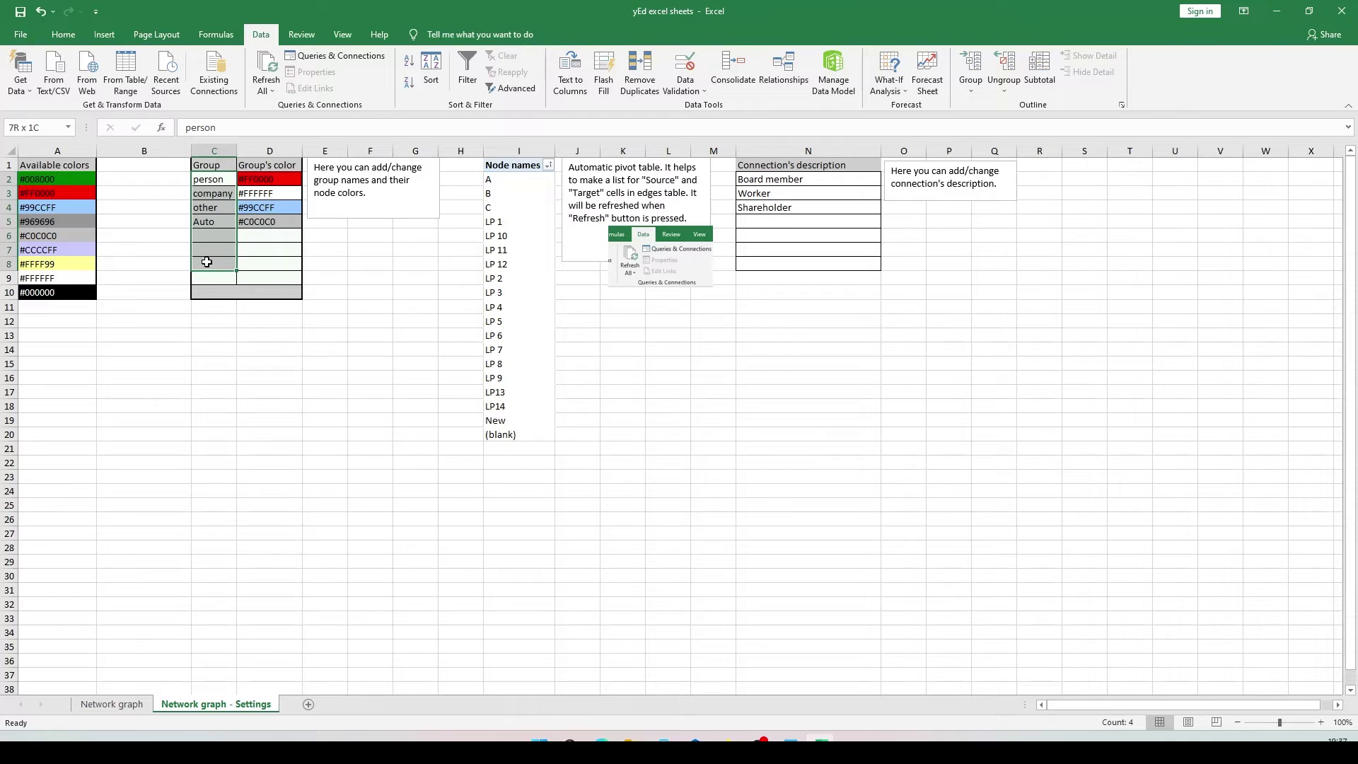
drag(207, 266, 206, 266)
Review the group colour choices in D6 and select the connection descriptions N2:N7
click(277, 239)
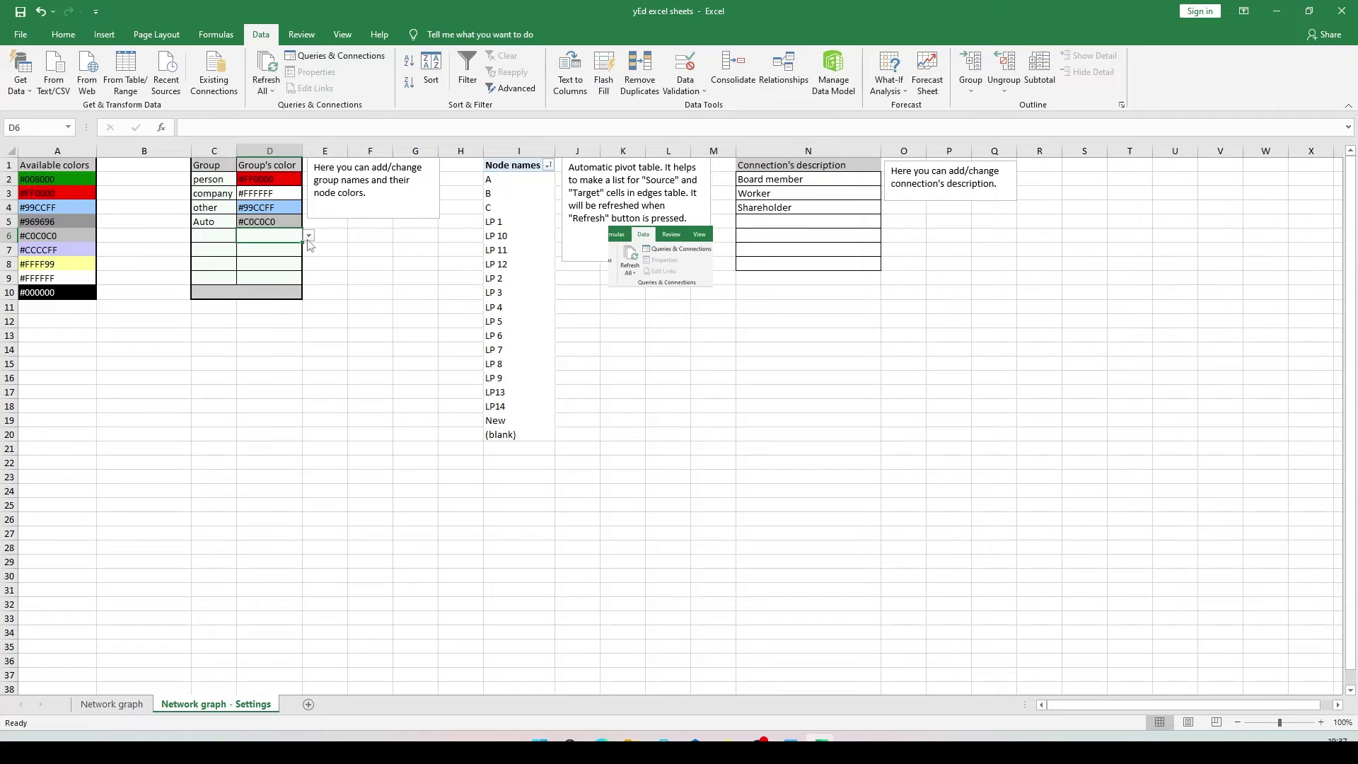
click(309, 236)
click(309, 236)
drag(827, 180, 831, 256)
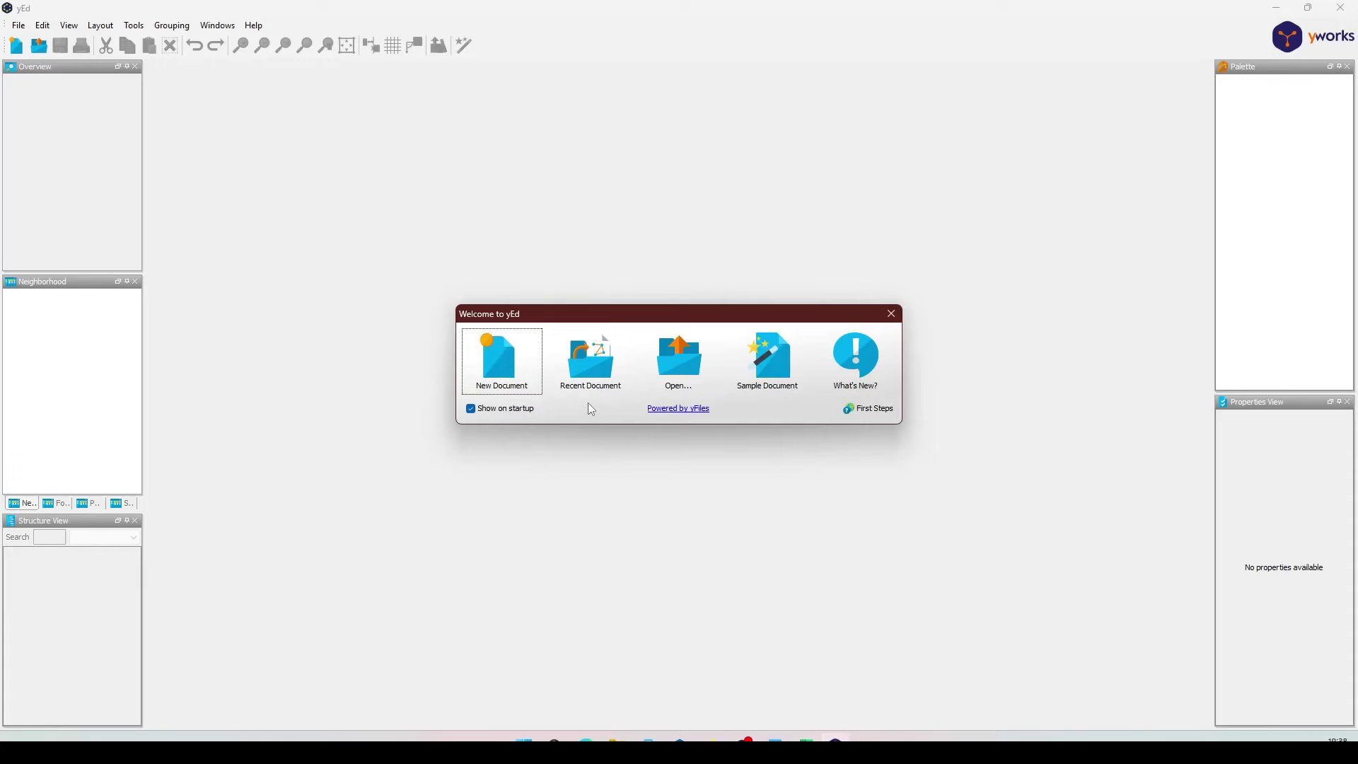
Reopen the 'yEd excel sheets' workbook into the MS Excel Import dialog
click(677, 359)
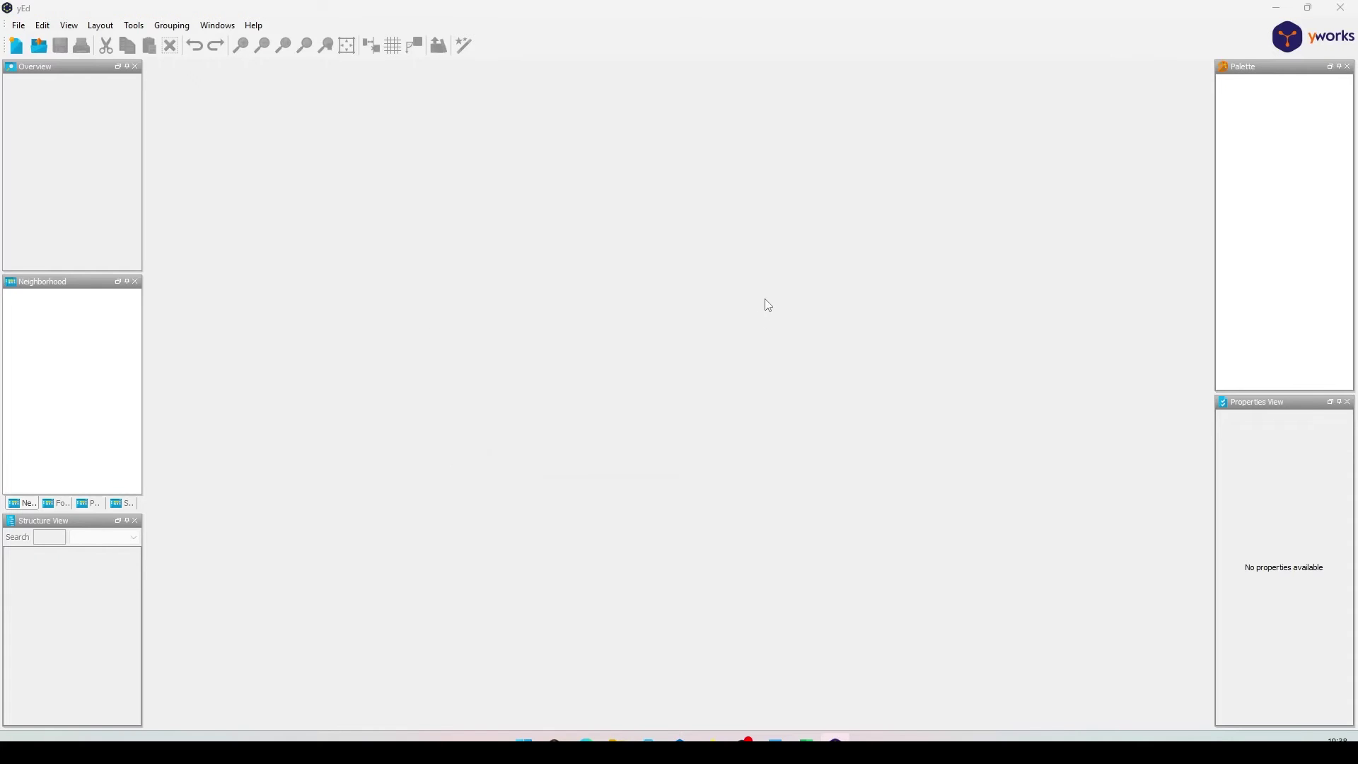
double_click(435, 250)
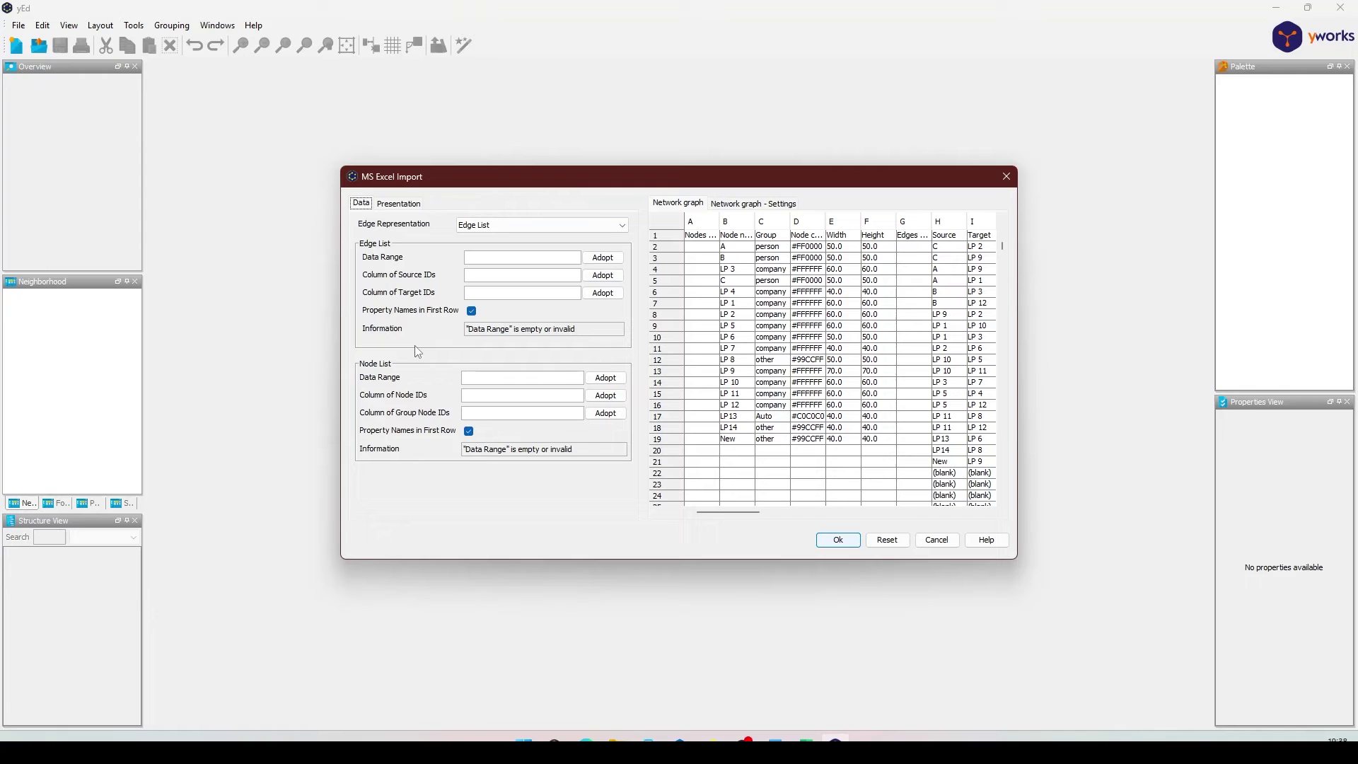
Adopt the edges table H1:J21 as the edge data range
mouse_move(944, 234)
mouse_down()
mouse_move(982, 245)
mouse_move(1016, 462)
mouse_up()
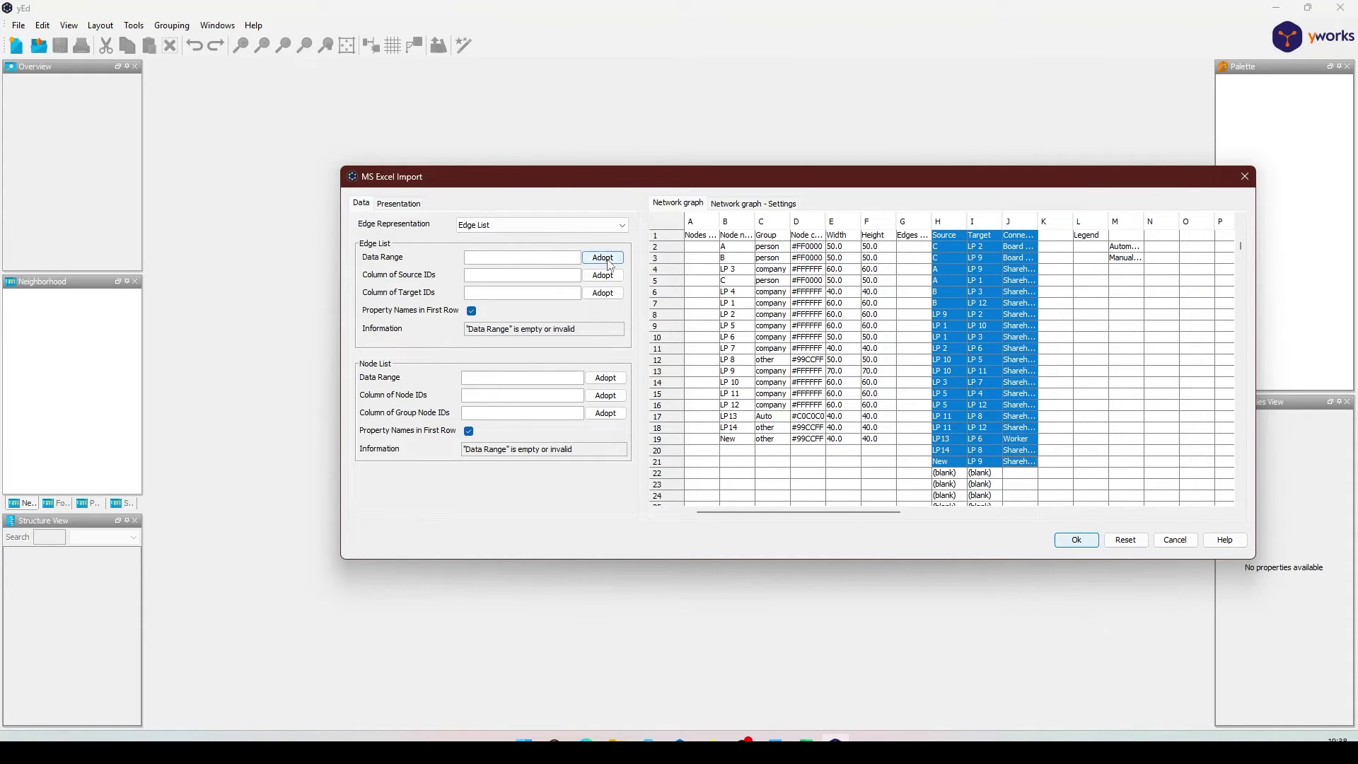
click(602, 257)
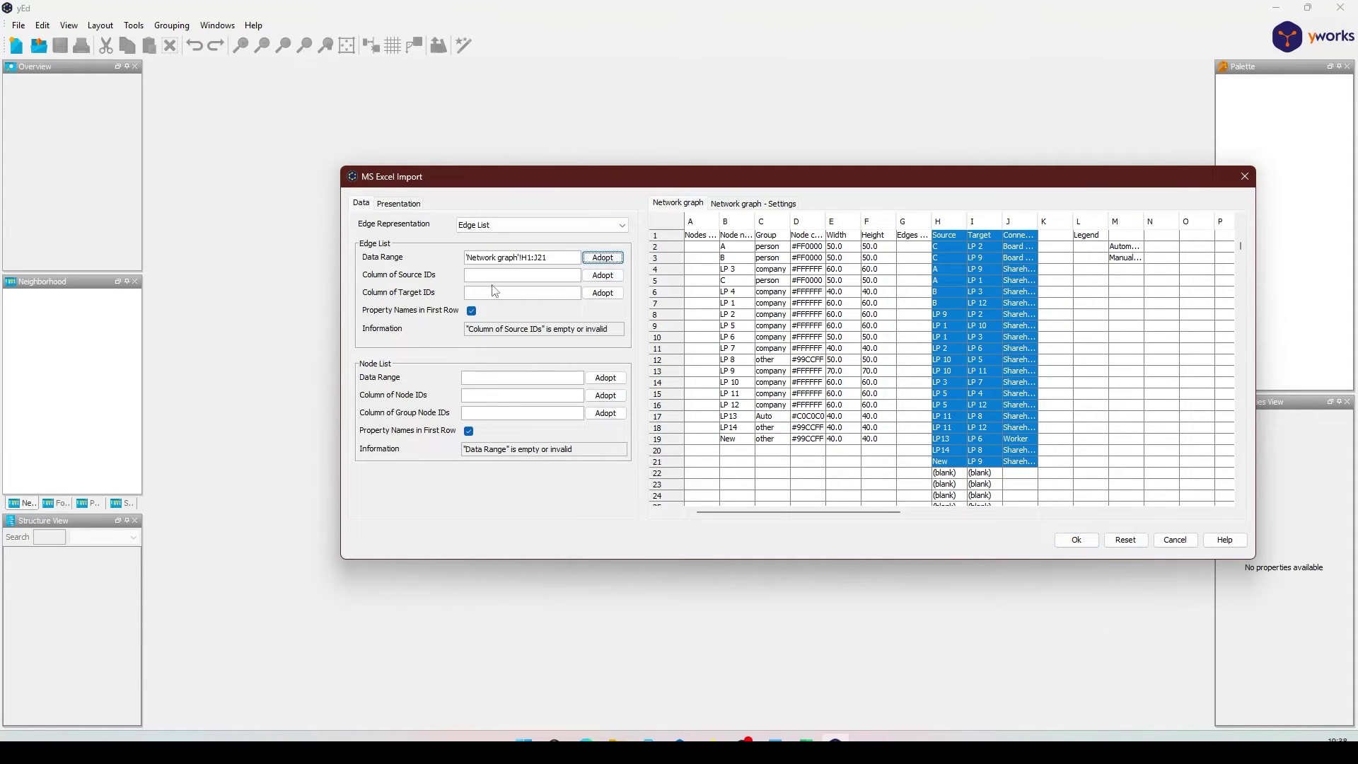
Adopt column H as source IDs and column I as target IDs
click(492, 276)
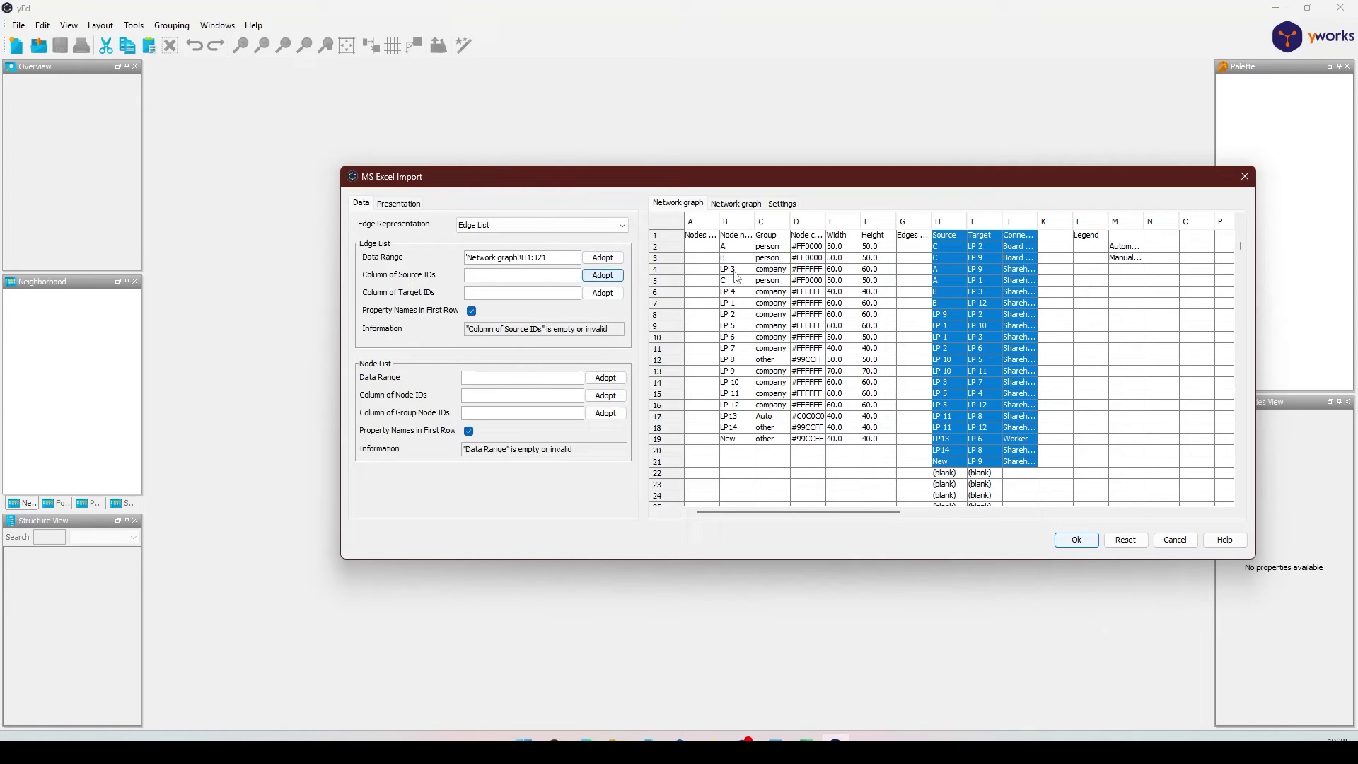
click(938, 220)
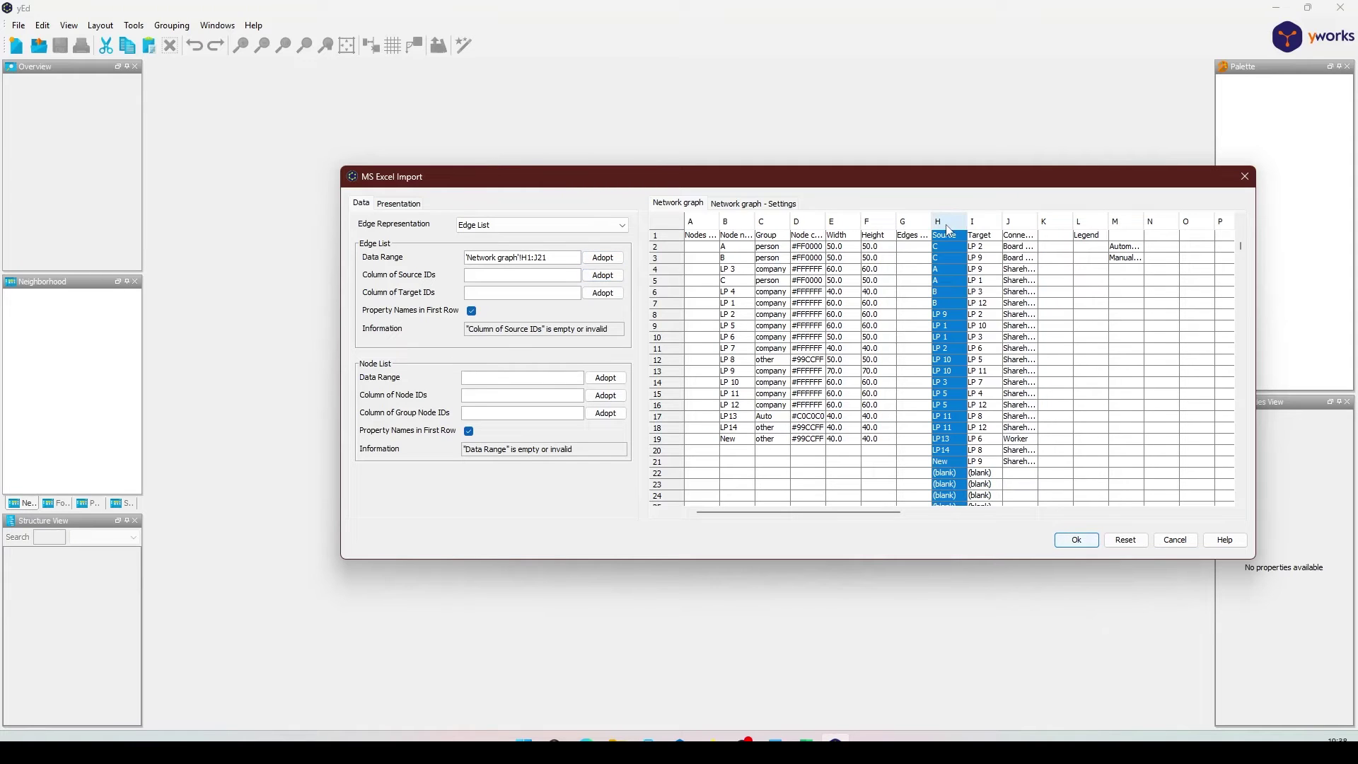
click(601, 274)
click(974, 222)
click(601, 292)
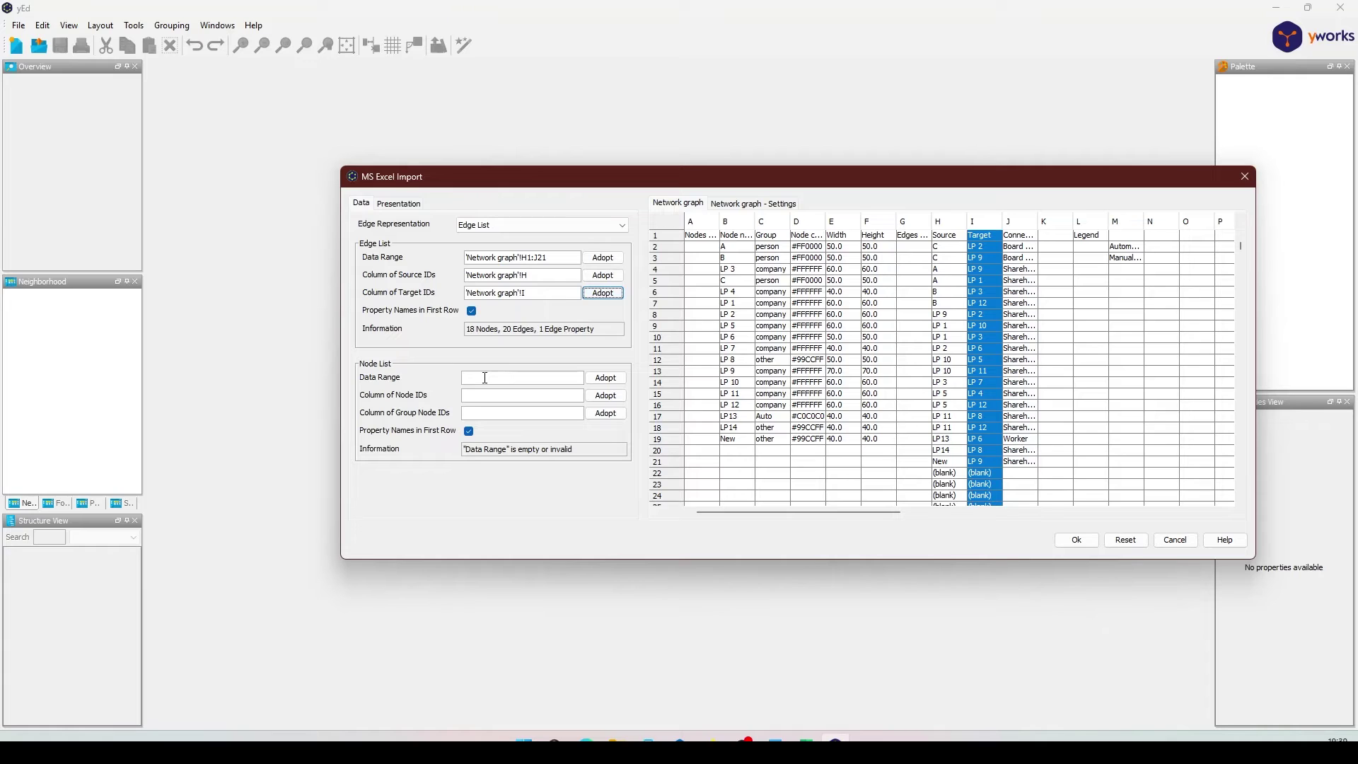
Adopt B1:F19 as node data with column B as node IDs, then import the graph
mouse_move(732, 235)
mouse_down()
mouse_move(815, 293)
mouse_move(870, 438)
mouse_up()
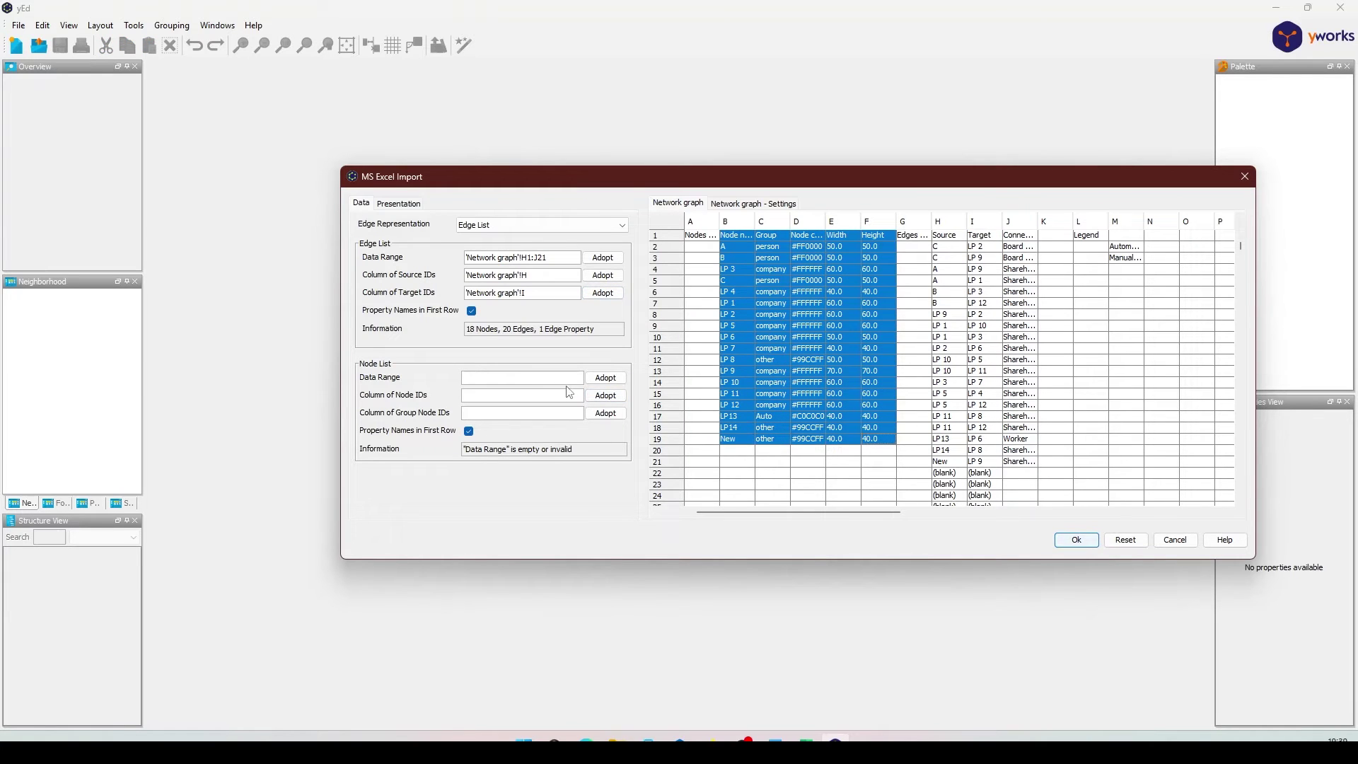
click(606, 378)
click(556, 396)
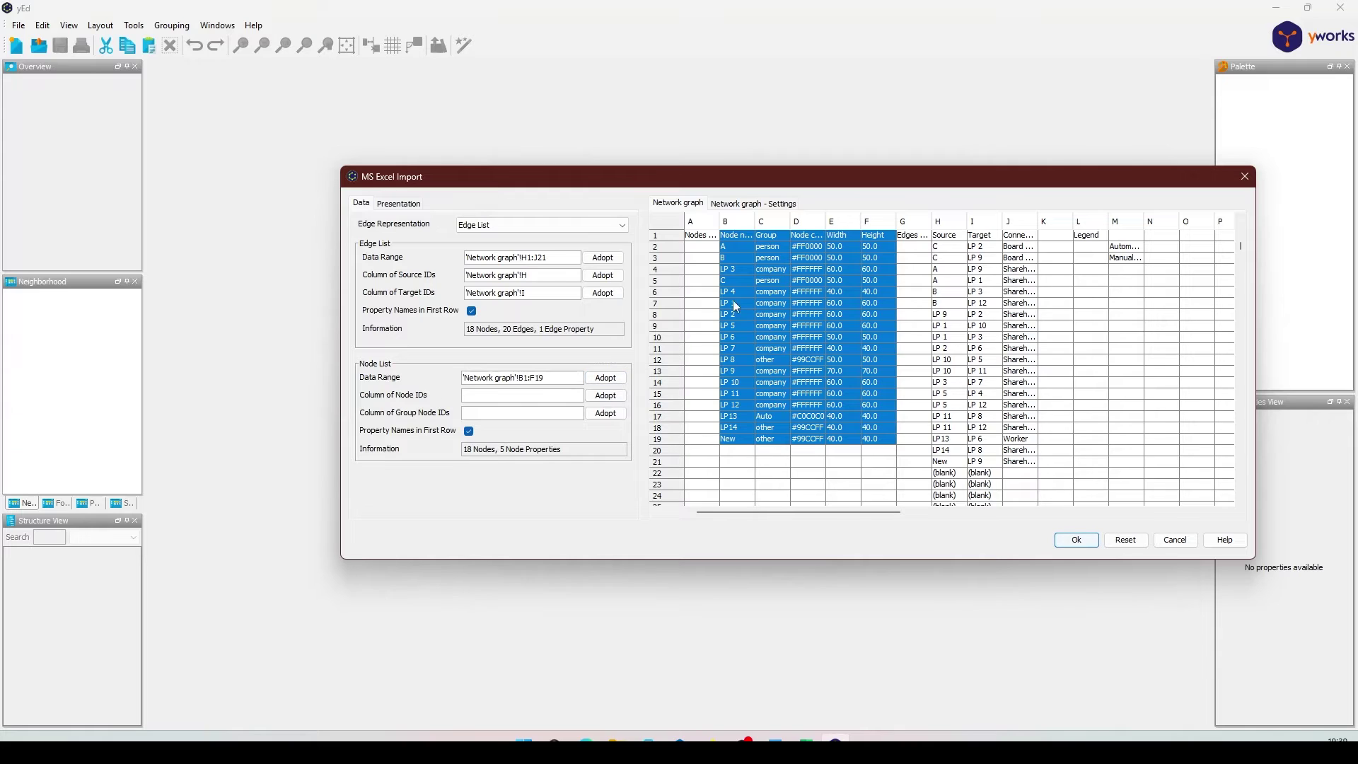
click(733, 222)
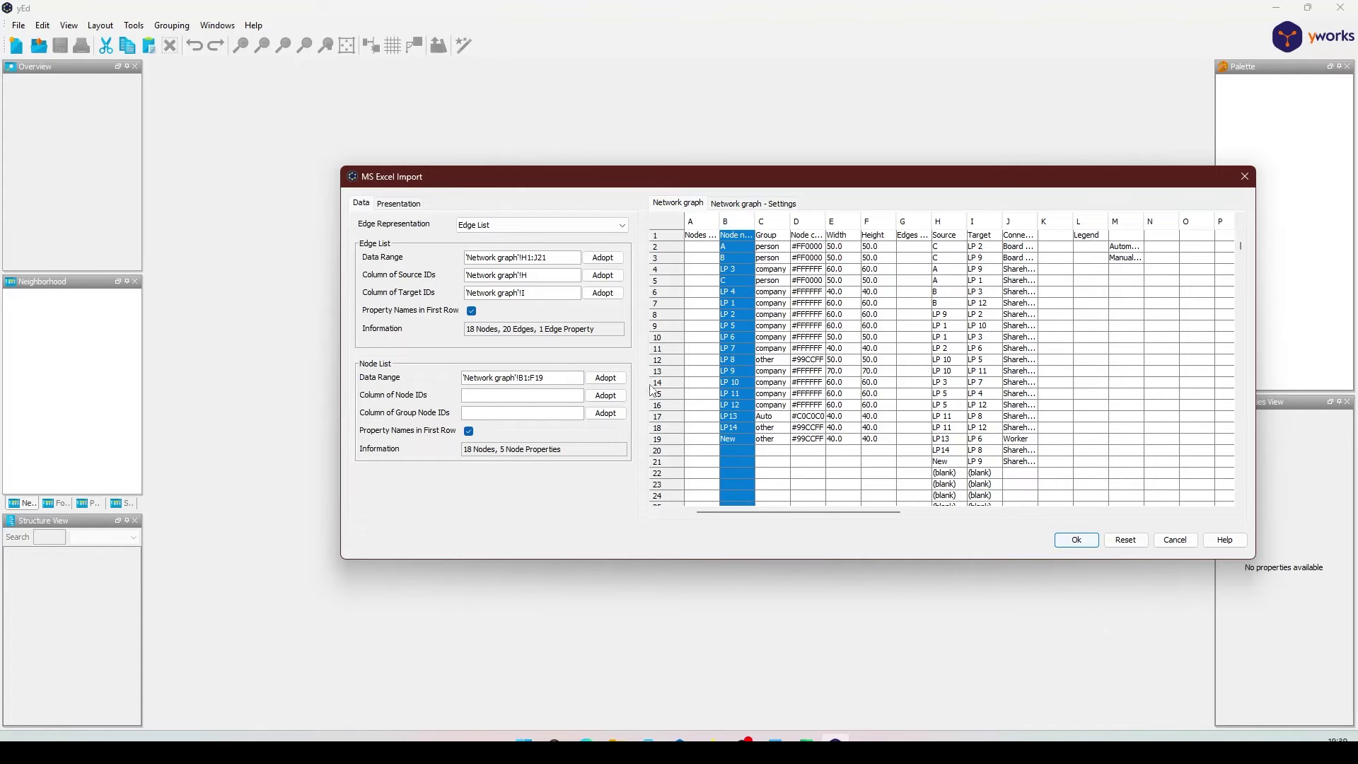
click(605, 395)
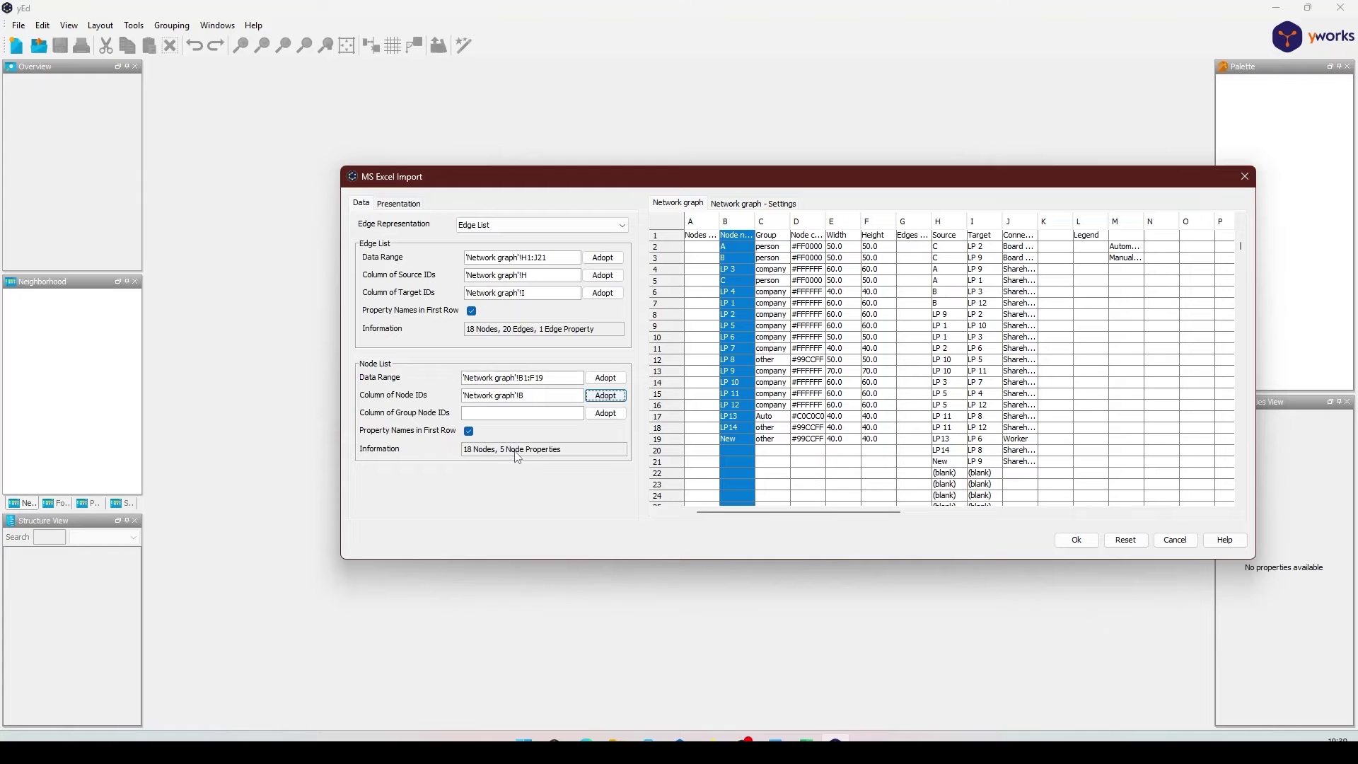
click(1076, 540)
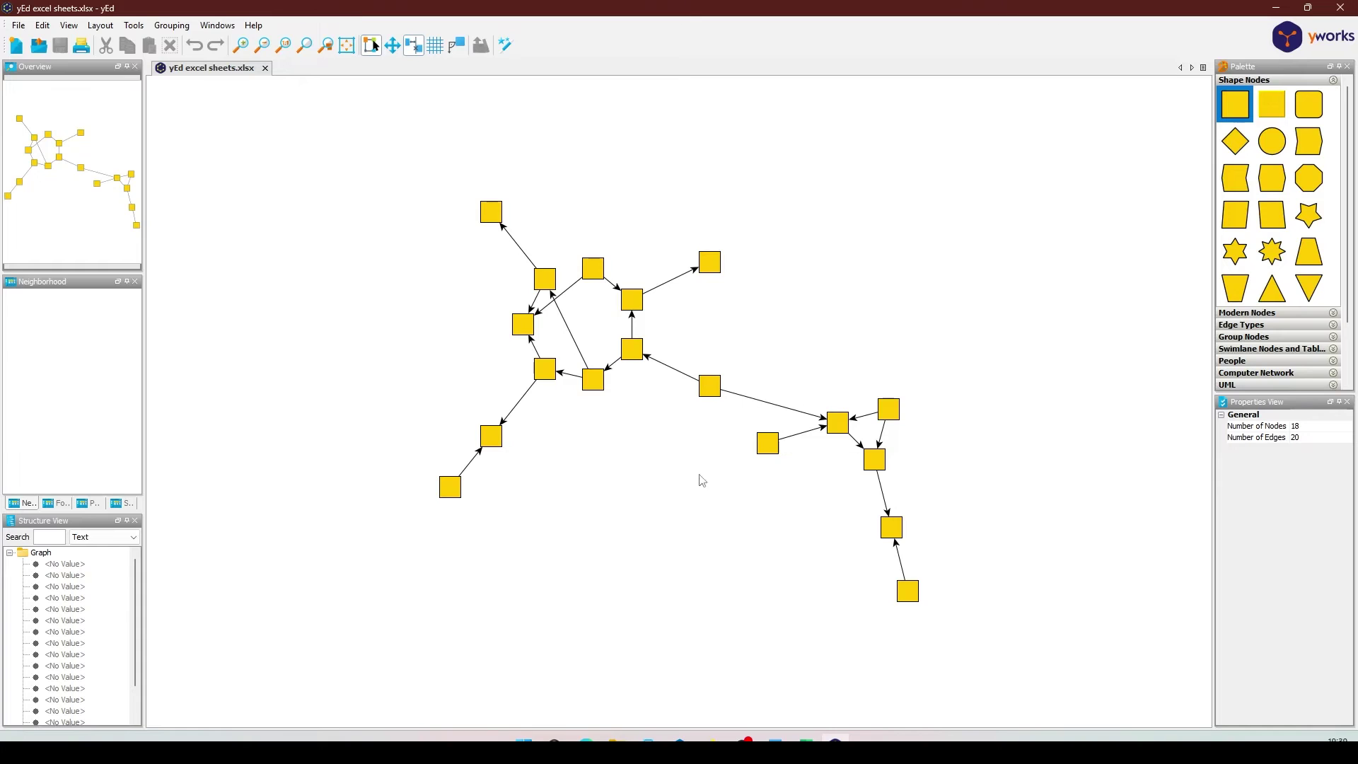
Open the Properties Mapper from the Edit menu
click(42, 25)
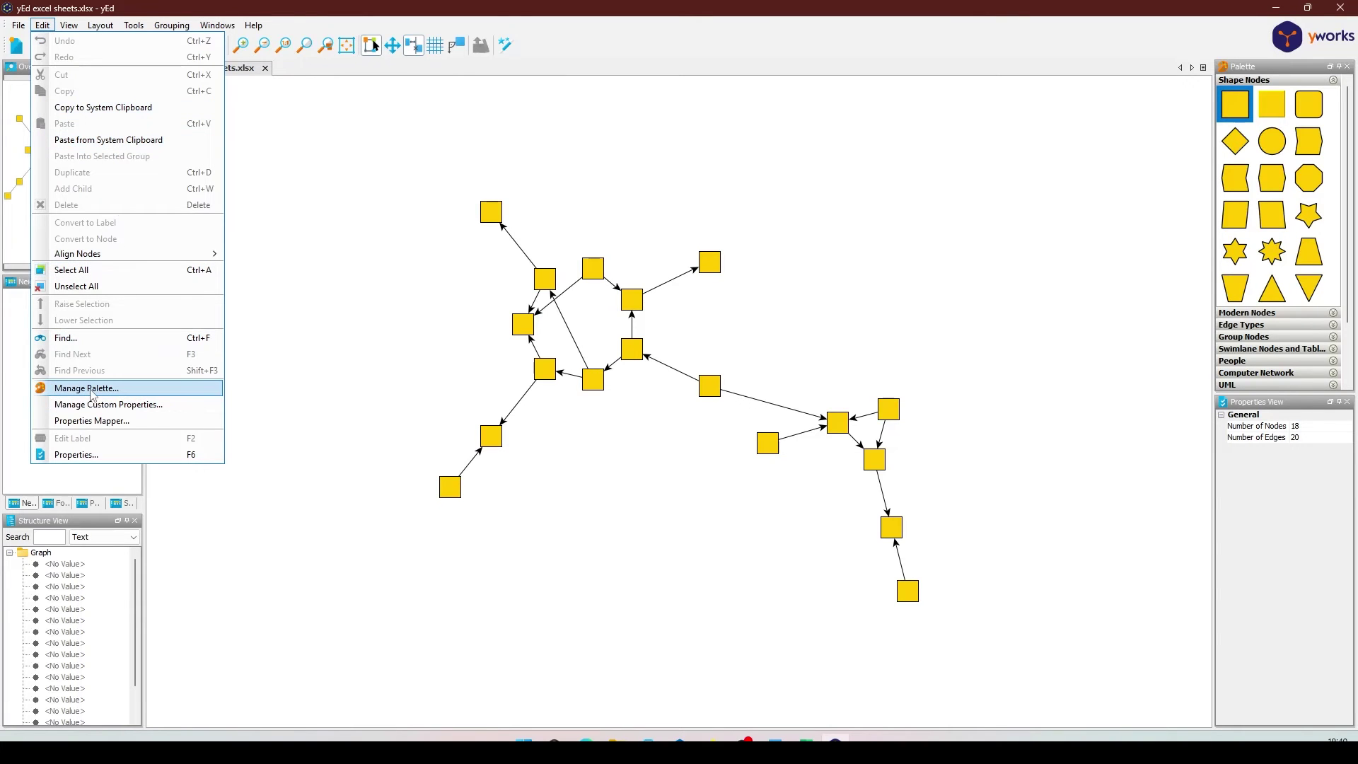
click(82, 423)
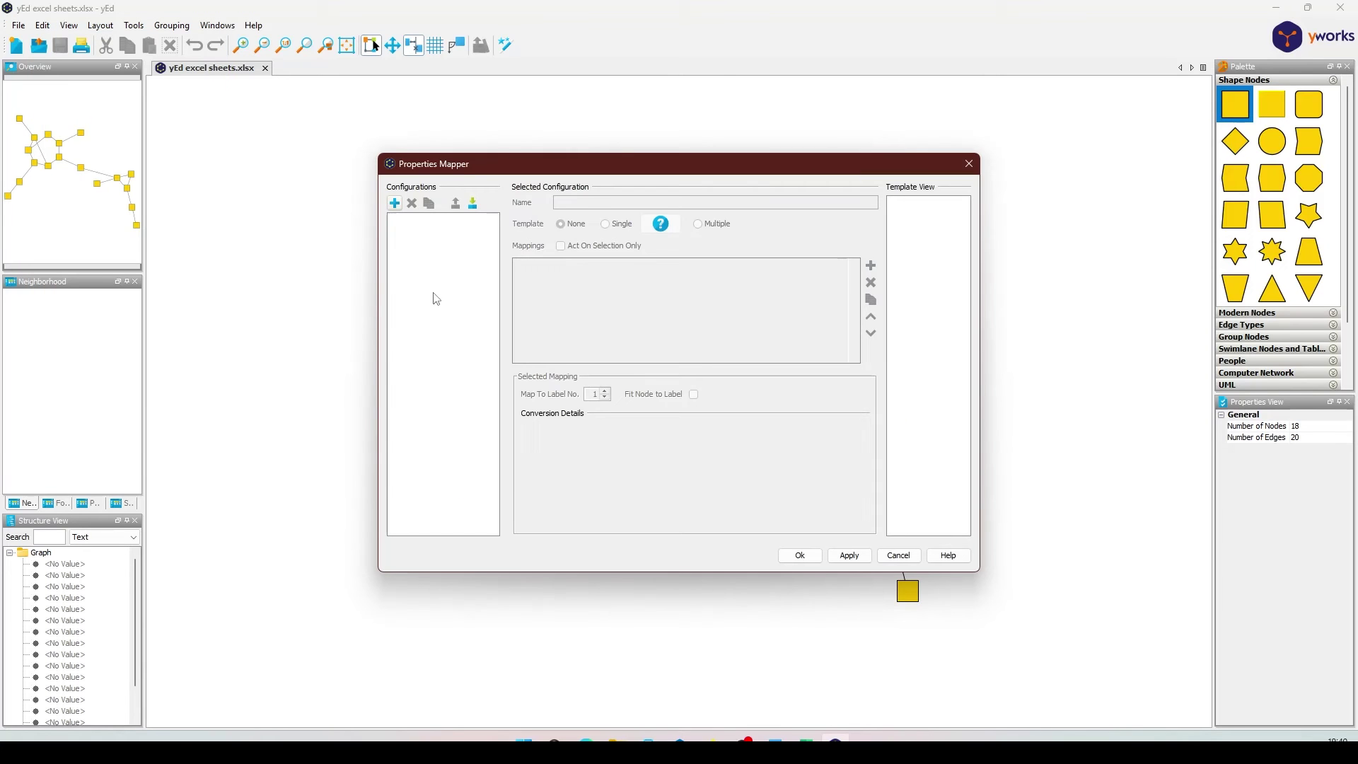
Create a new node configuration and add its first mapping row
click(394, 204)
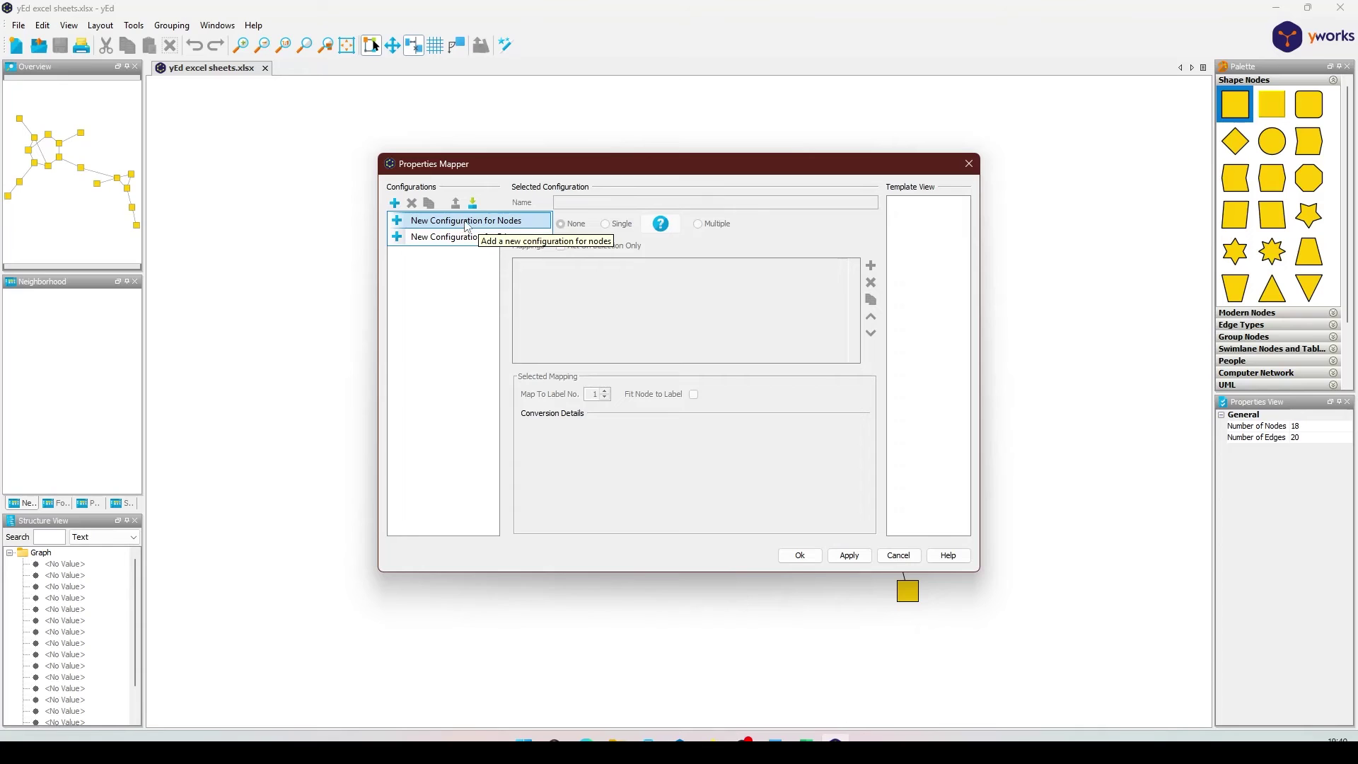
click(521, 226)
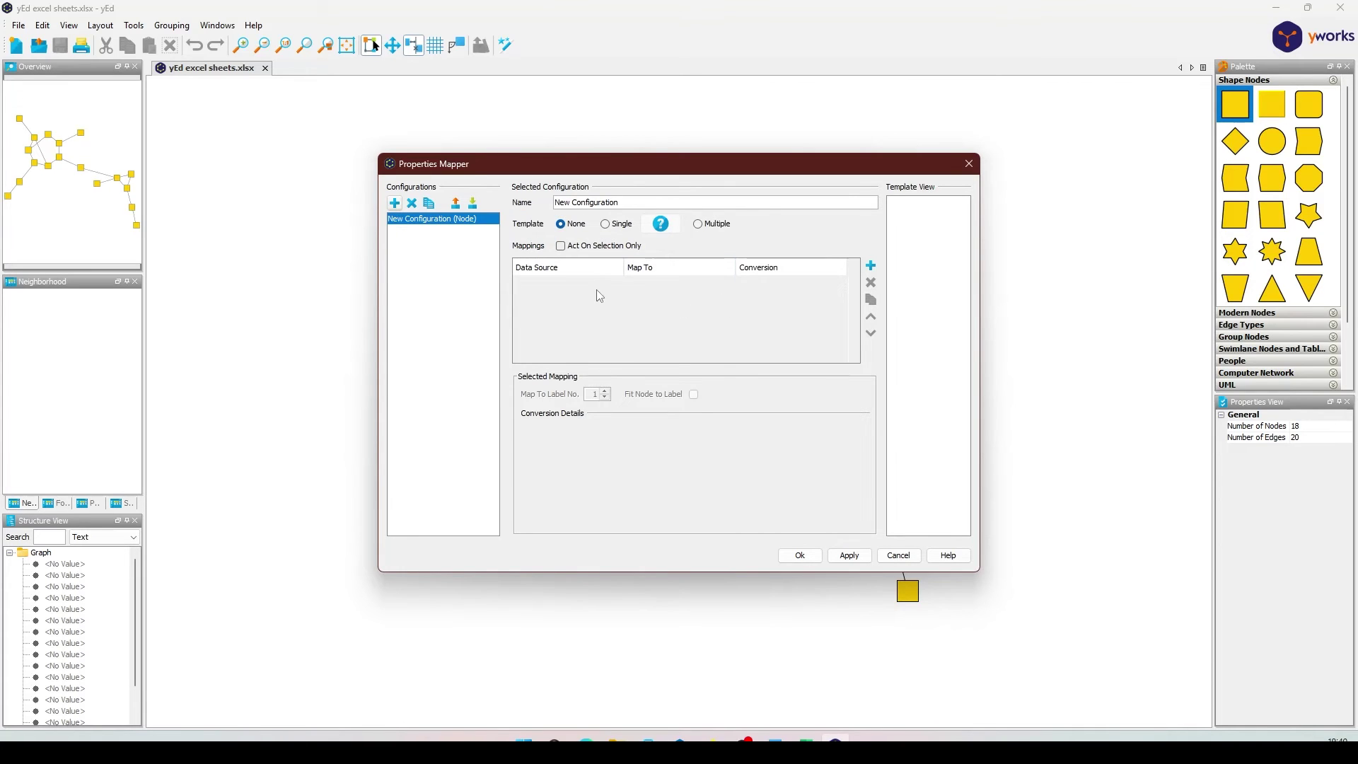
click(872, 268)
drag(819, 171, 1172, 278)
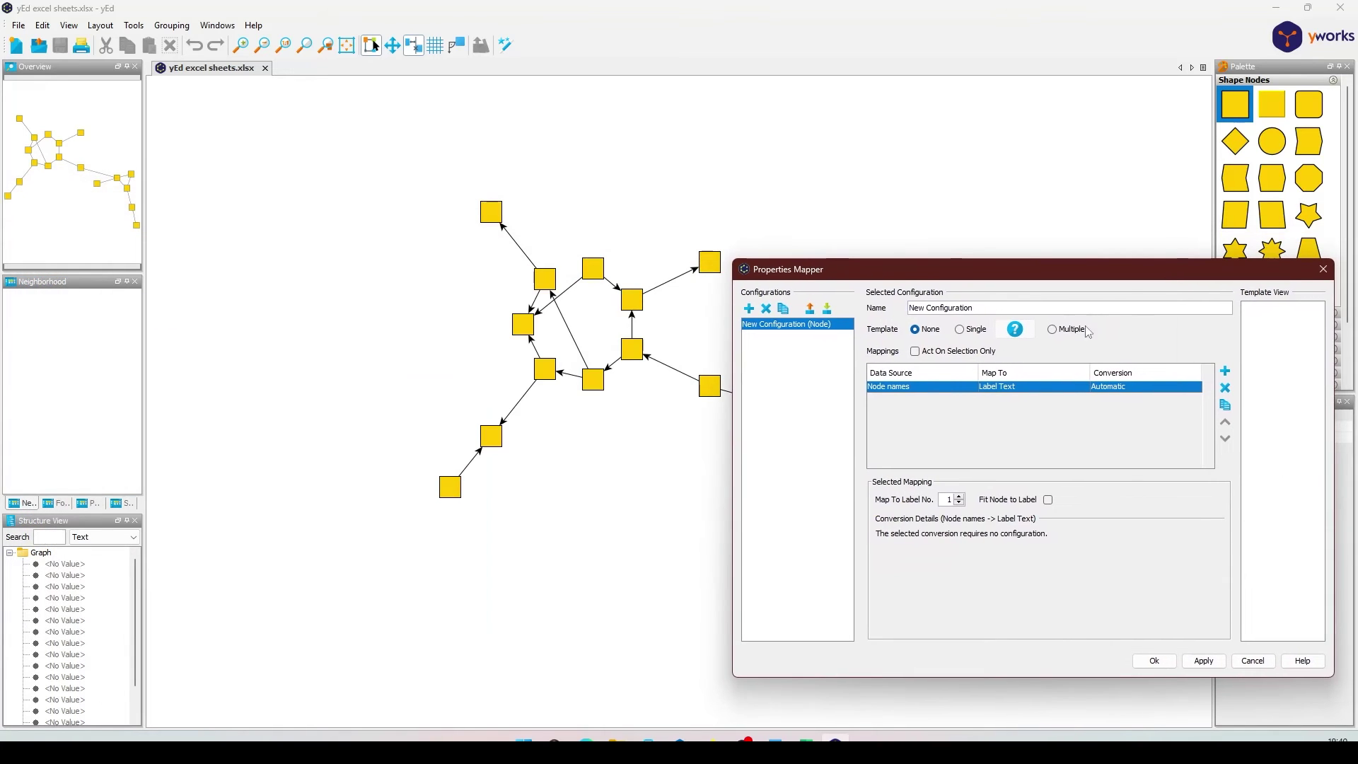
Map Node names to Label Text, apply it, and add a second mapping row
click(934, 391)
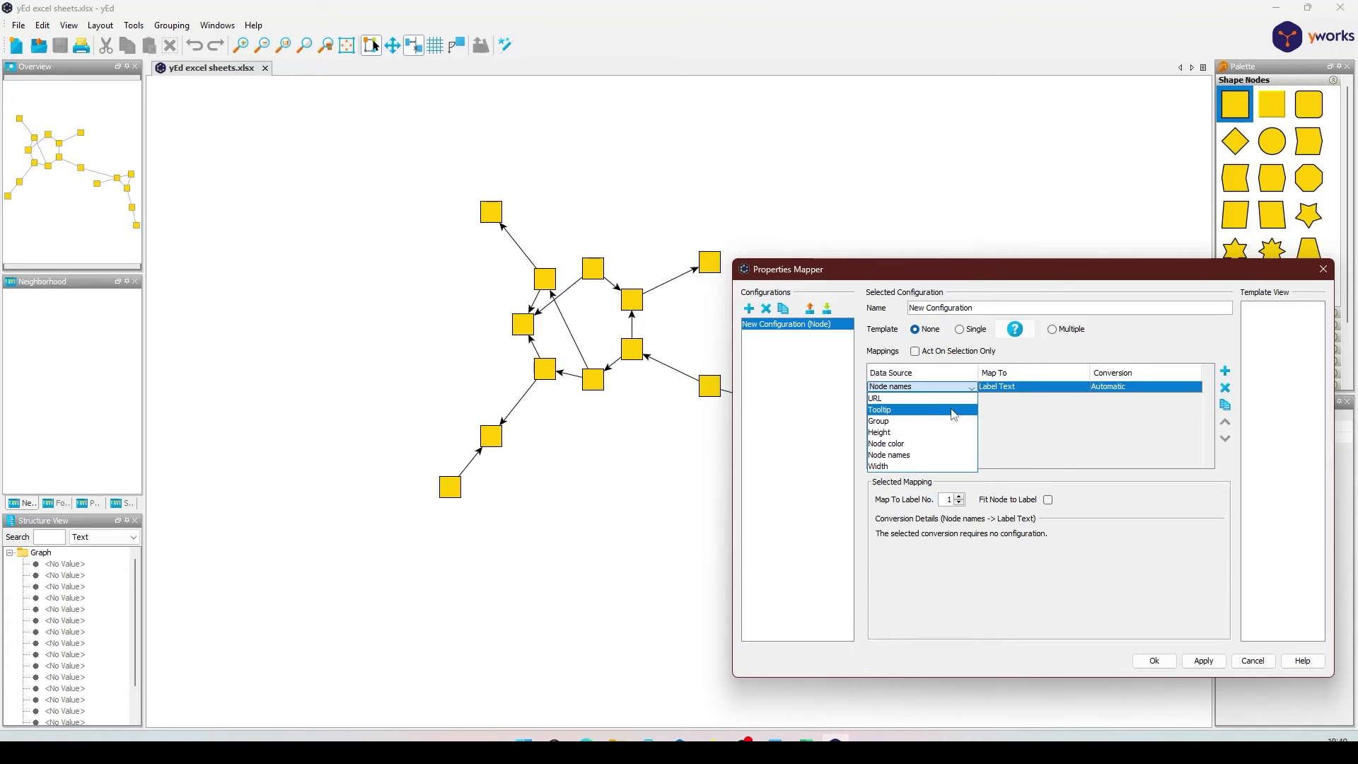
click(1059, 413)
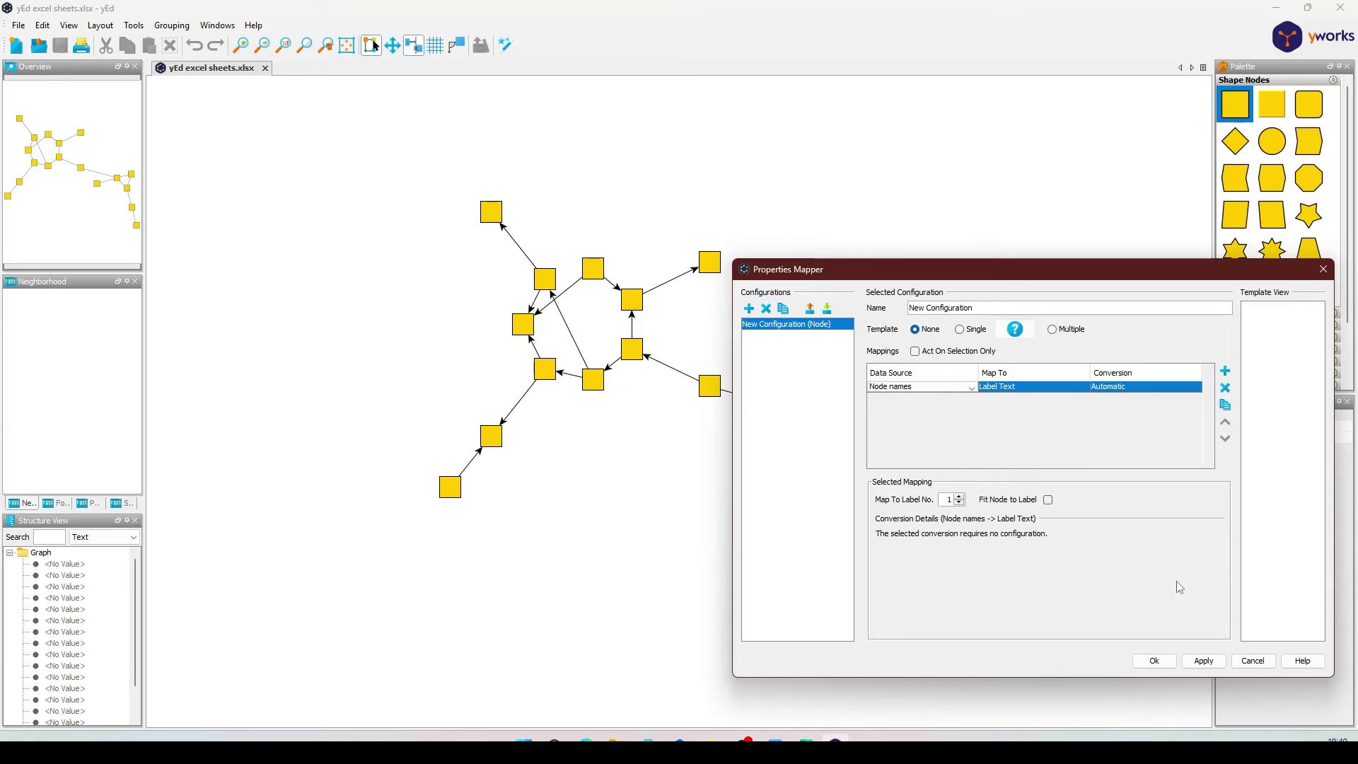
click(1203, 660)
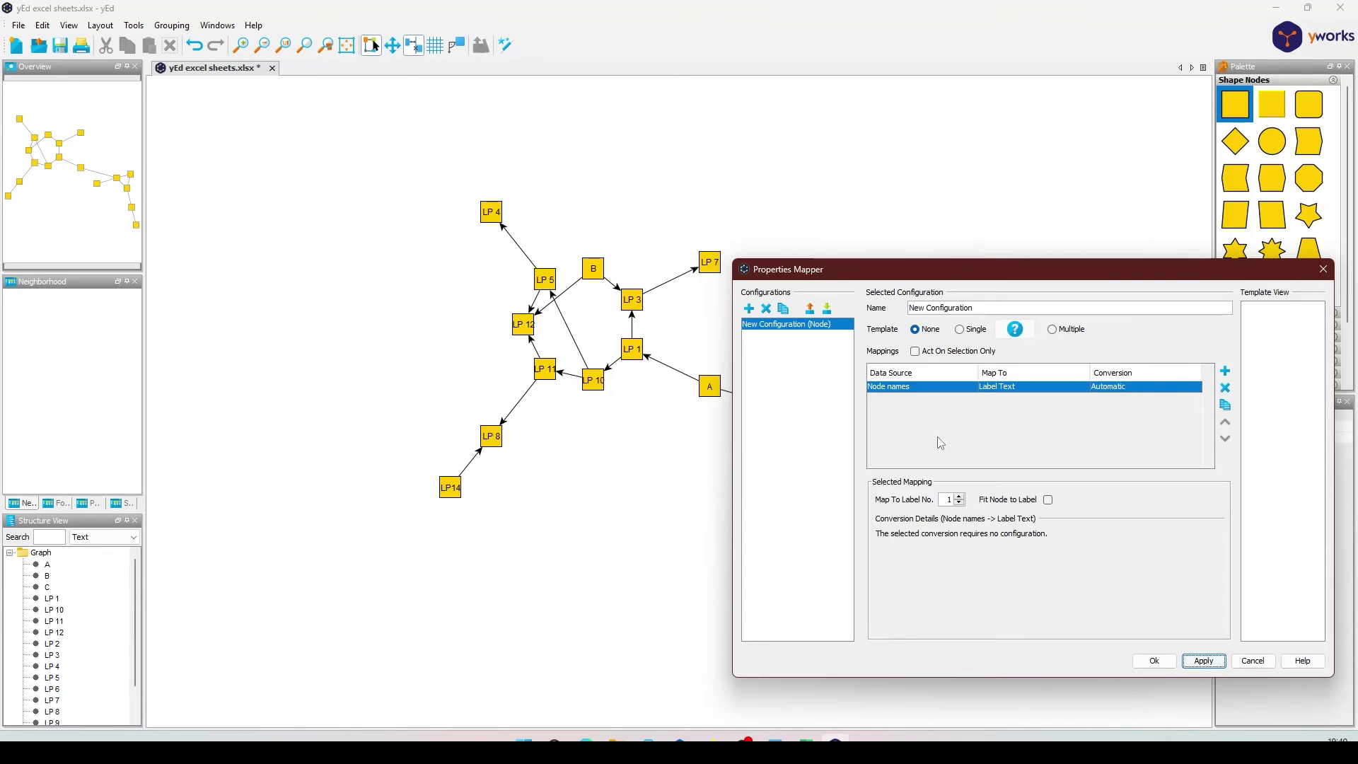
click(1226, 371)
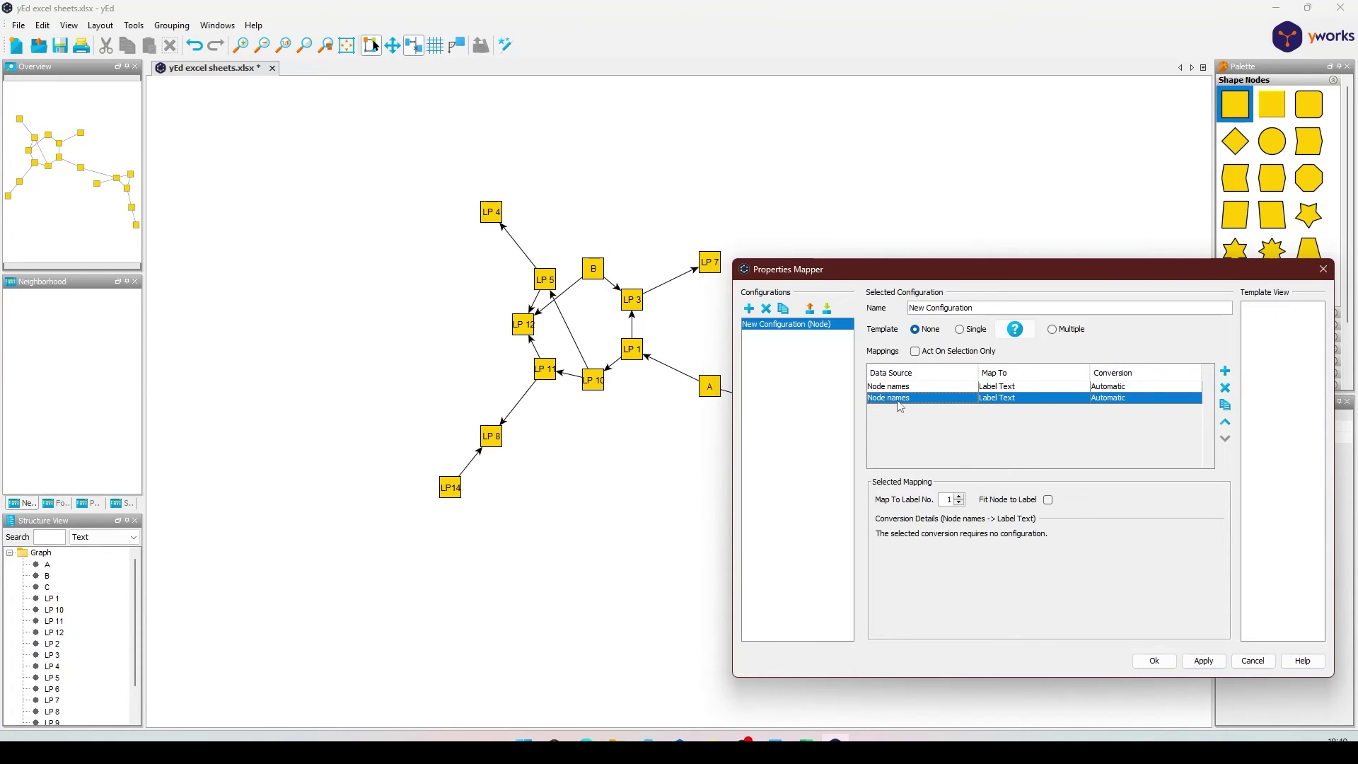
Map Node color to Fill Color and apply it to the nodes
click(936, 399)
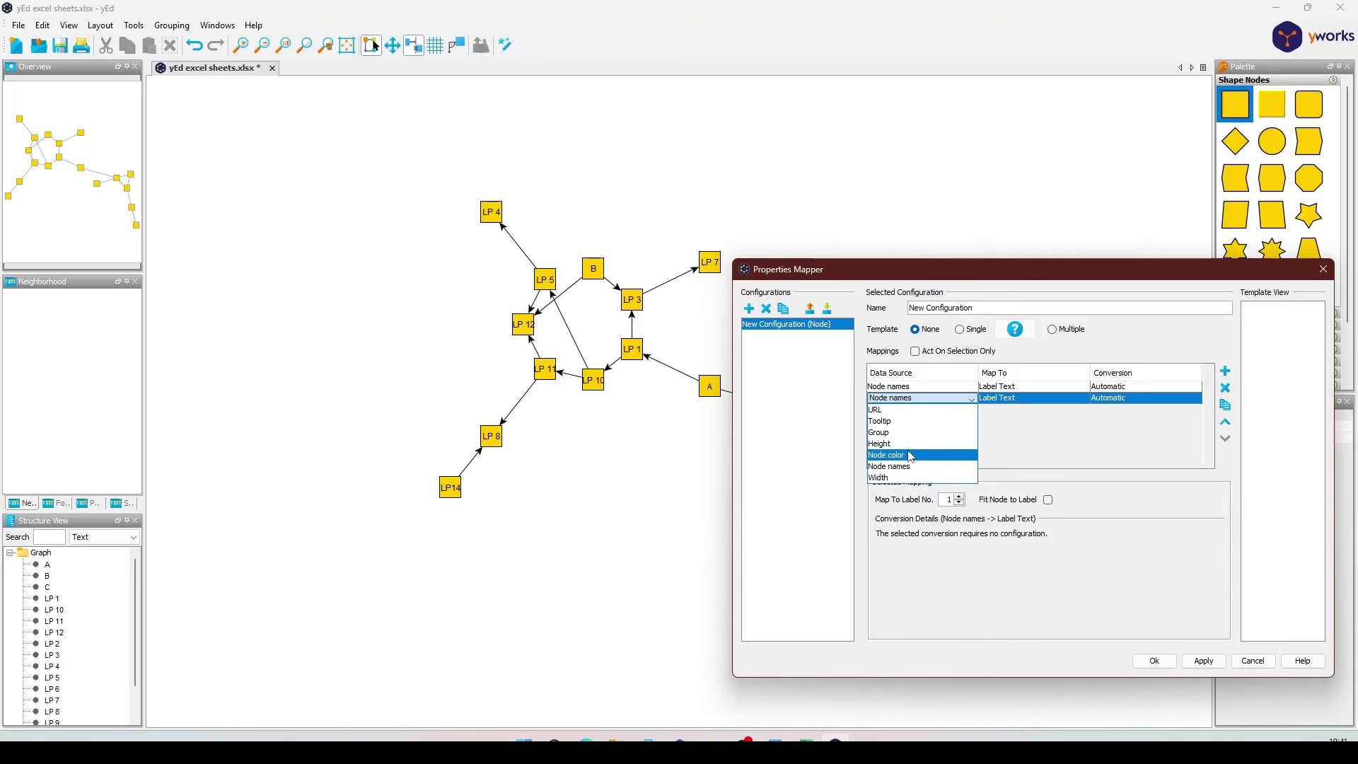
click(907, 456)
click(1013, 398)
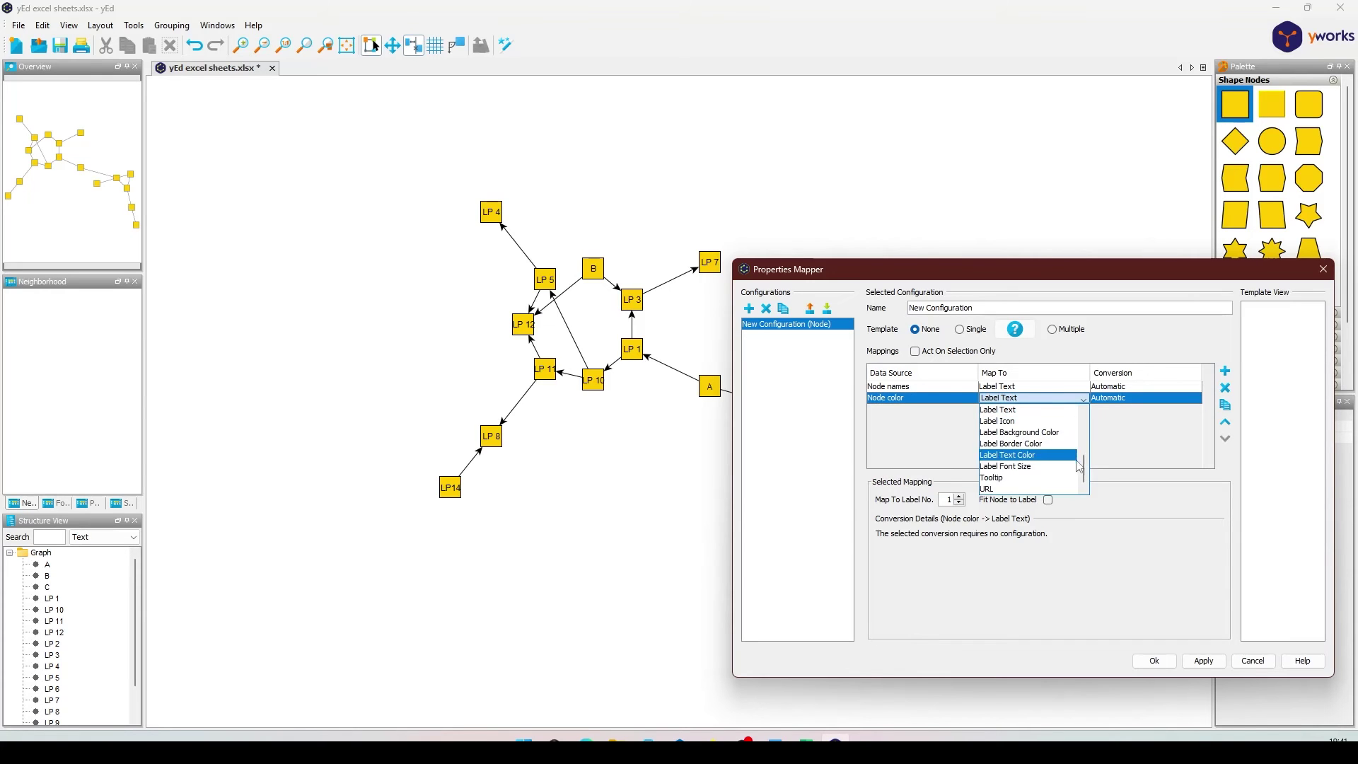
drag(1084, 474, 1084, 427)
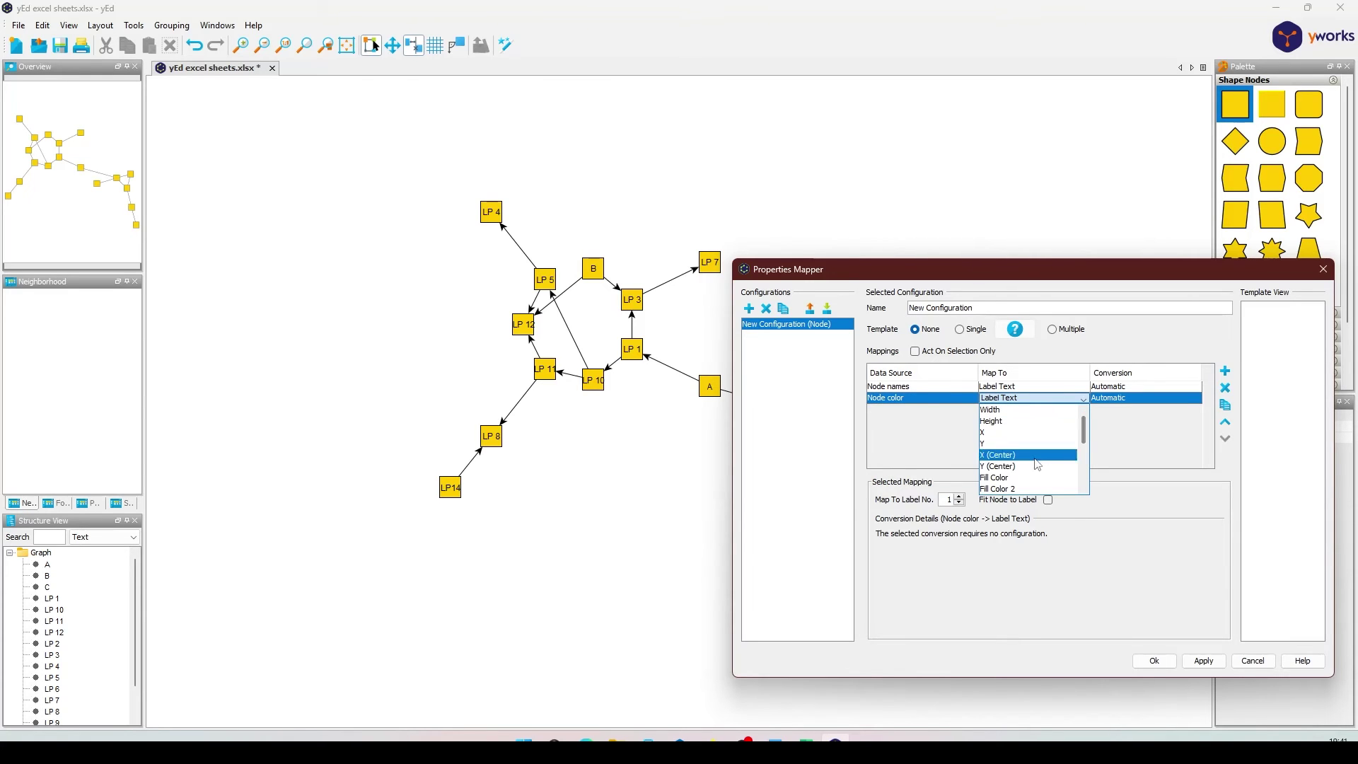
click(1021, 478)
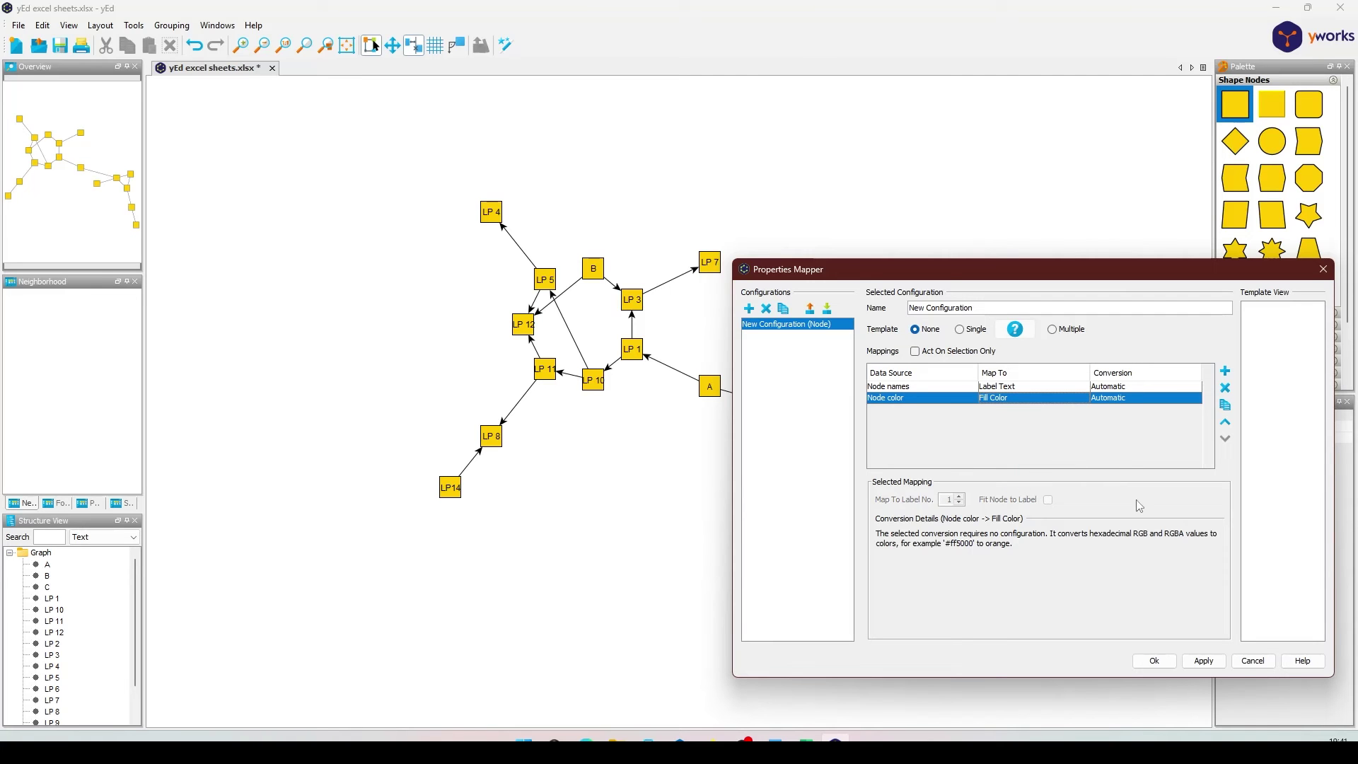
click(1200, 651)
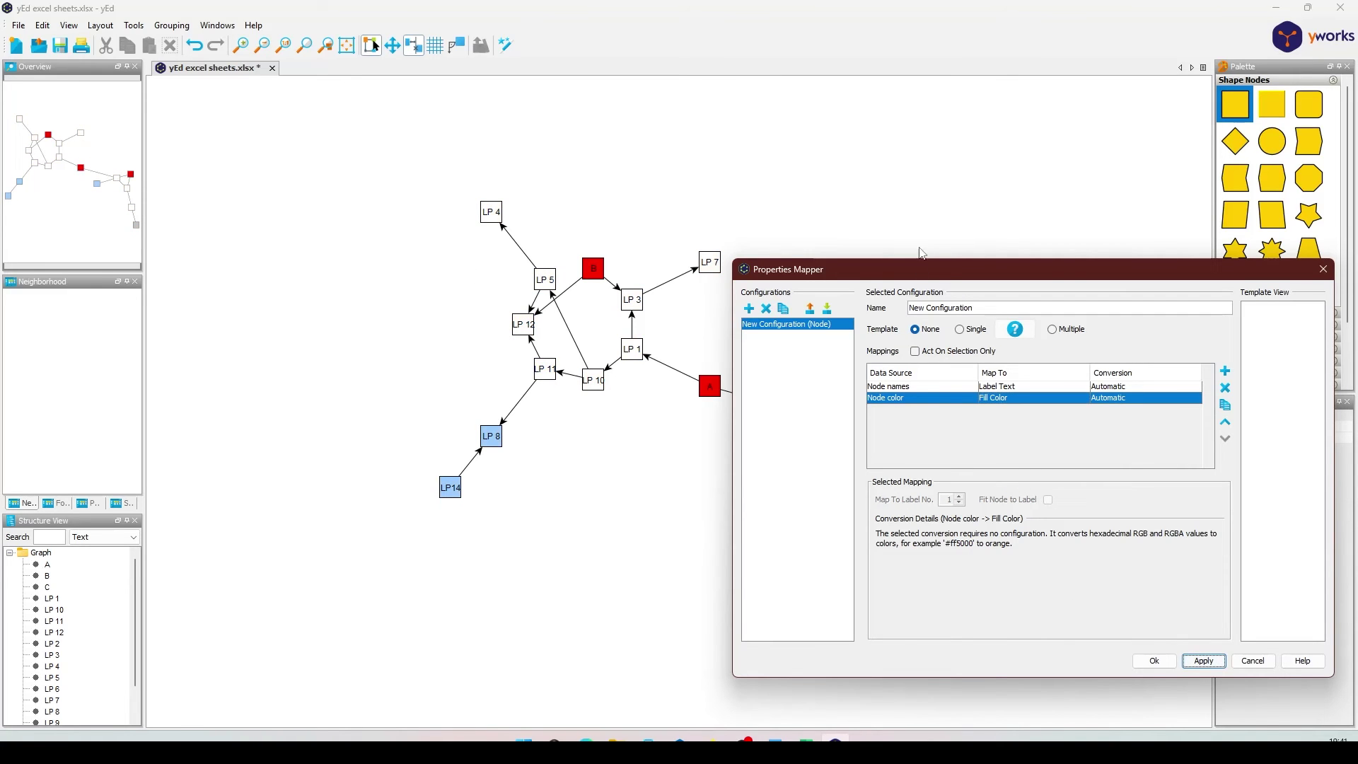
mouse_move(918, 268)
mouse_down()
mouse_move(710, 513)
mouse_move(897, 543)
mouse_move(821, 49)
mouse_move(922, 85)
mouse_move(491, 21)
mouse_move(708, 129)
mouse_move(808, 215)
mouse_up()
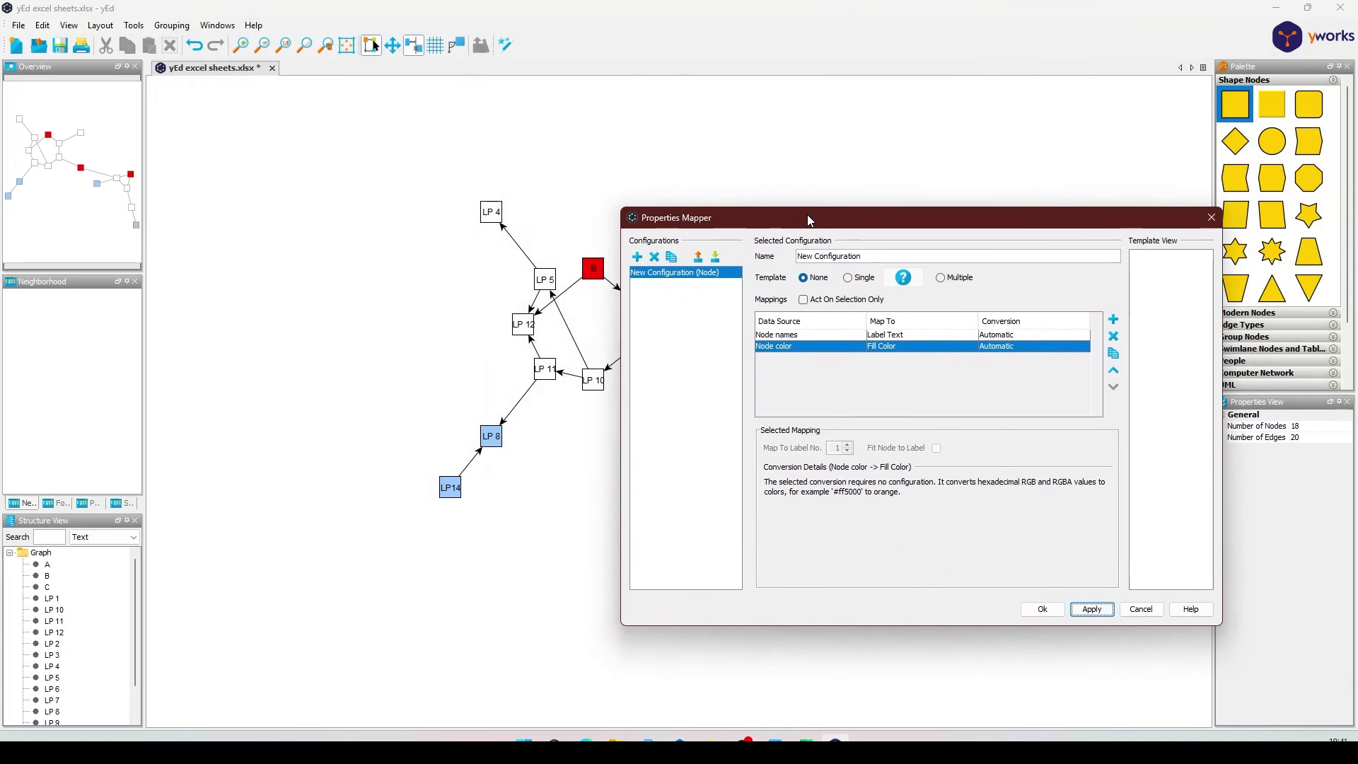
Add a mapping row from Width data to node Width
click(1113, 319)
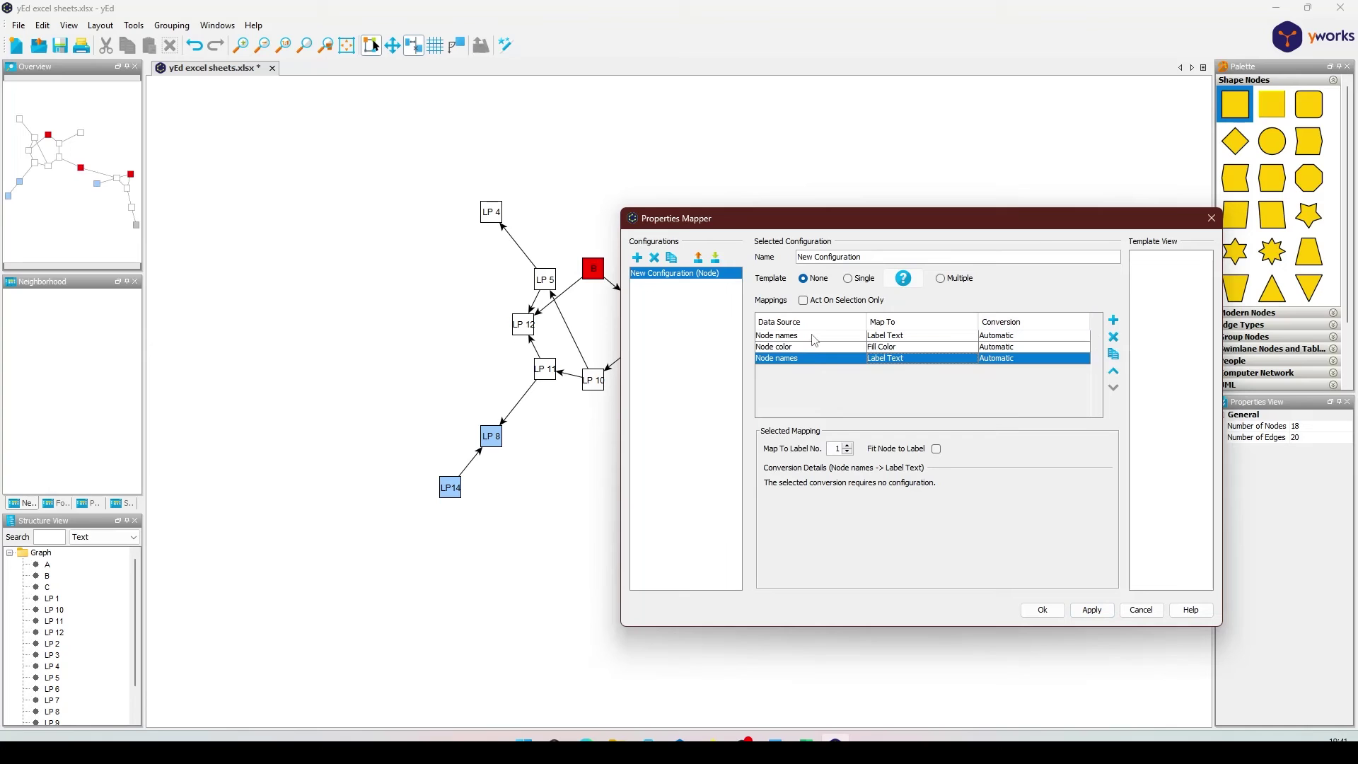
click(814, 358)
click(797, 439)
click(898, 359)
click(908, 379)
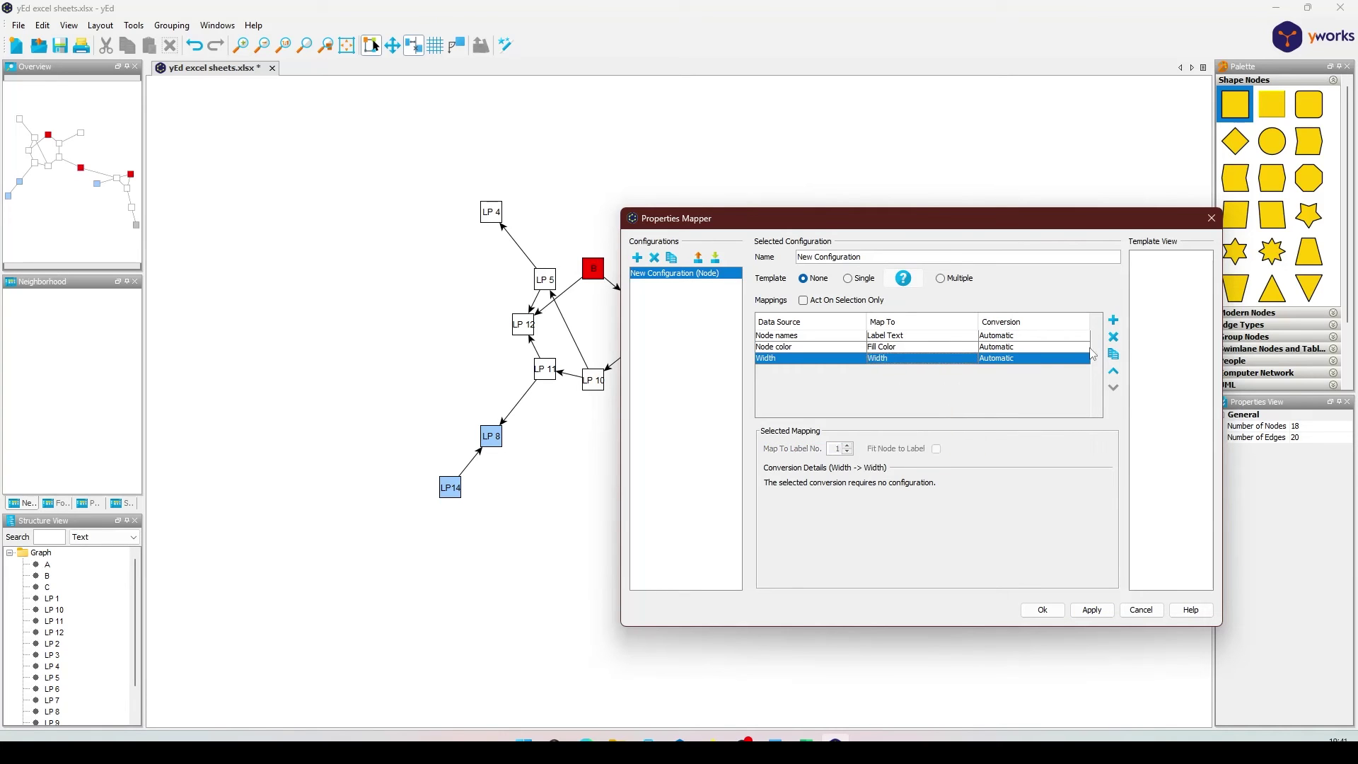
Add a Height to Height mapping, apply the size mappings and inspect the resized graph
click(1112, 319)
click(804, 372)
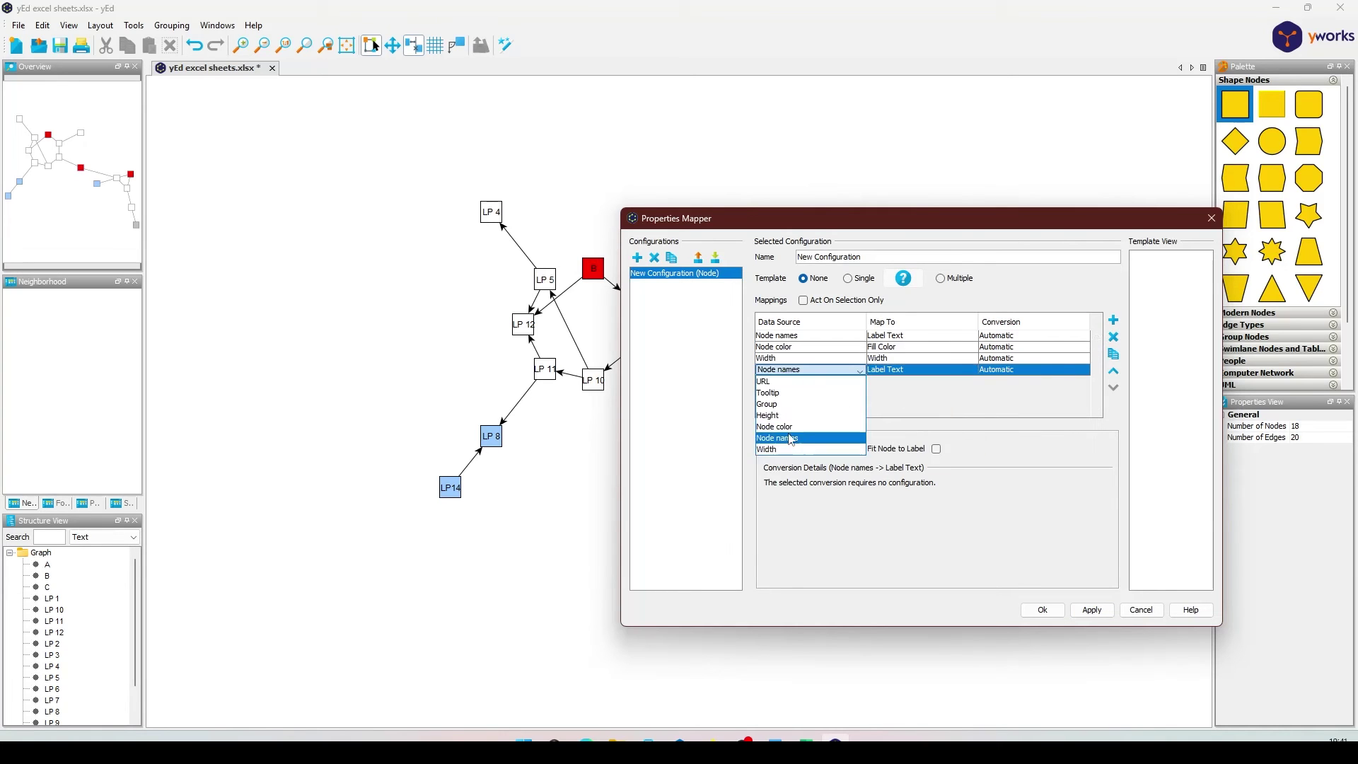
click(785, 416)
click(902, 370)
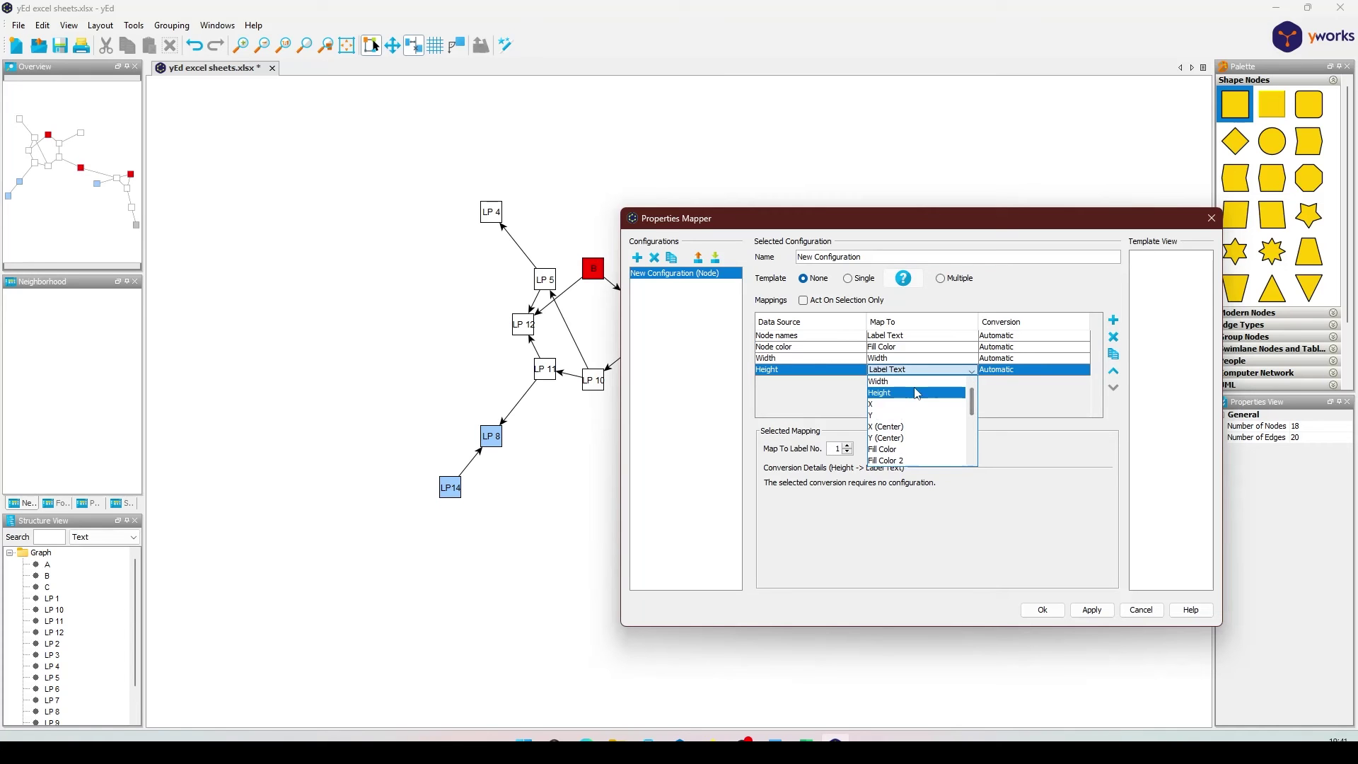
click(915, 393)
click(1092, 609)
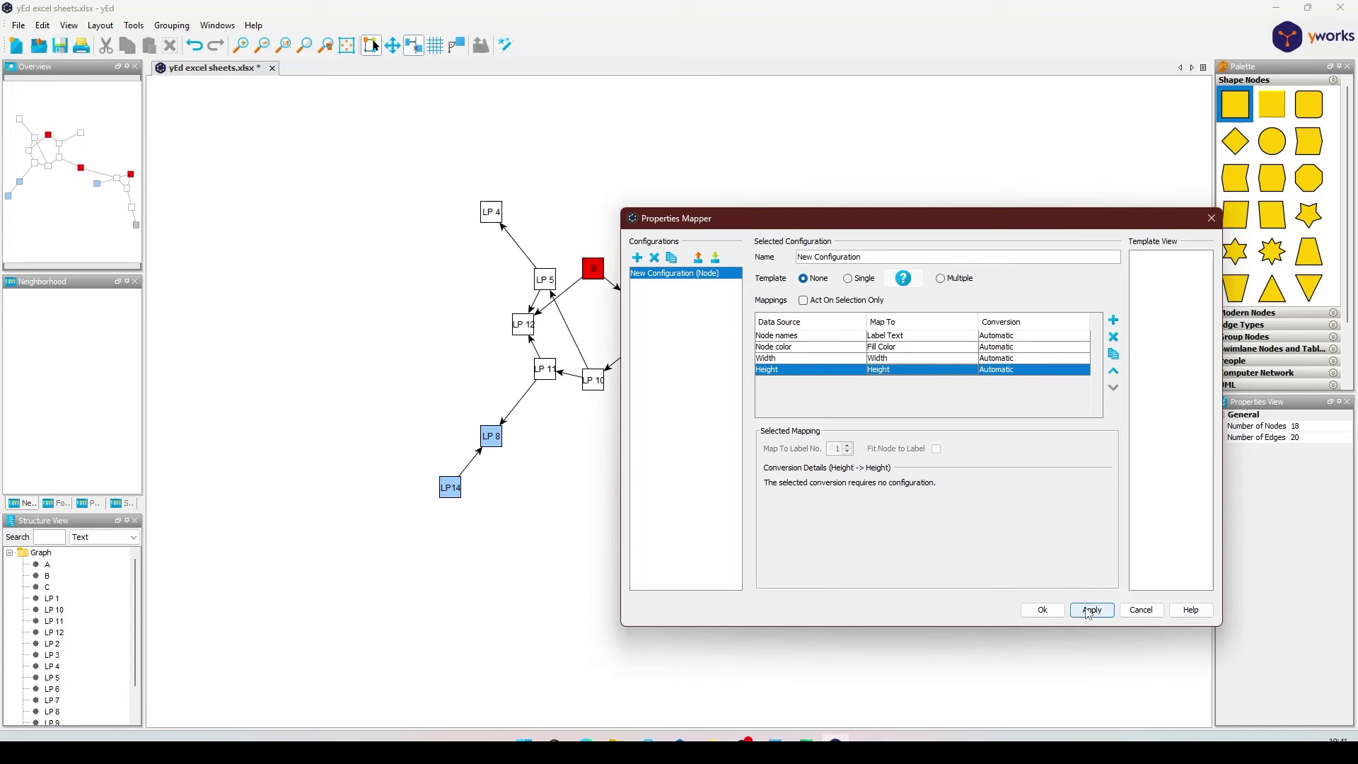
drag(894, 222, 907, 658)
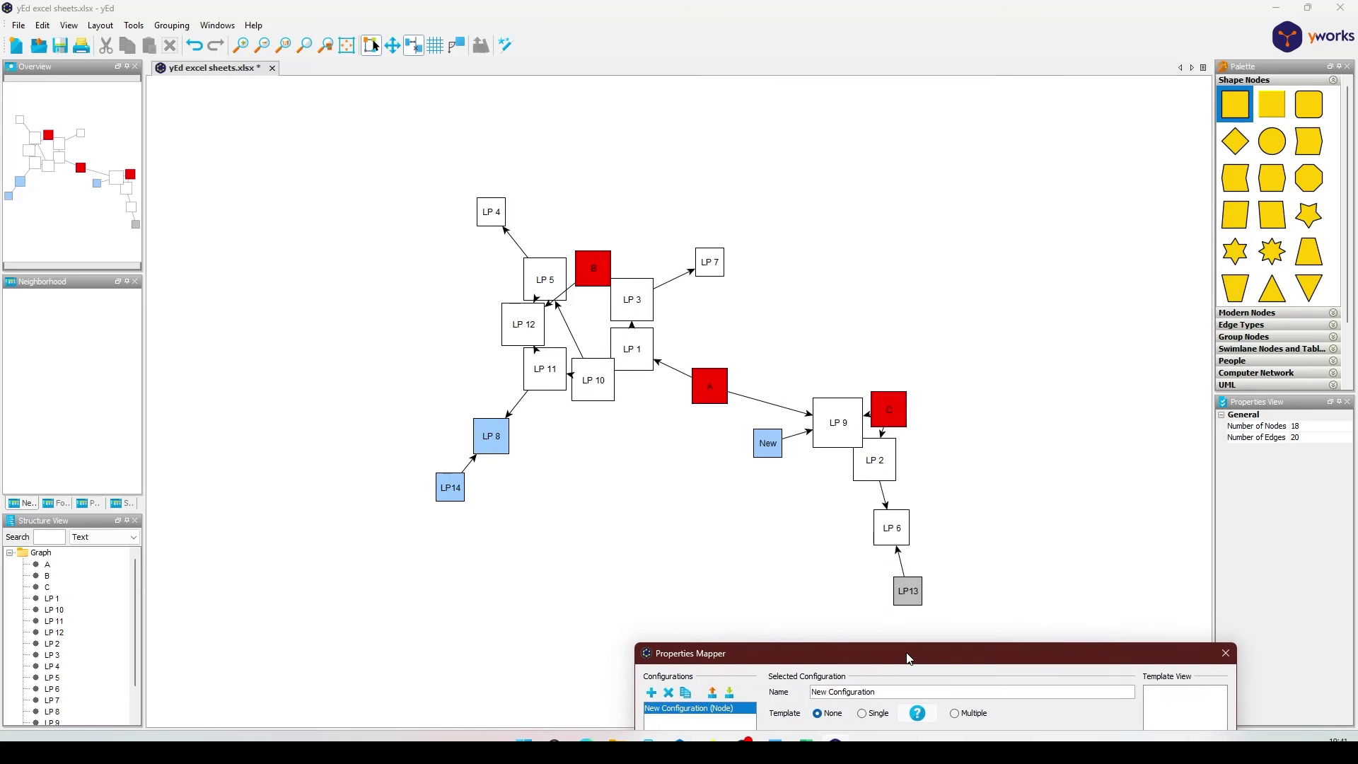
drag(907, 658, 890, 170)
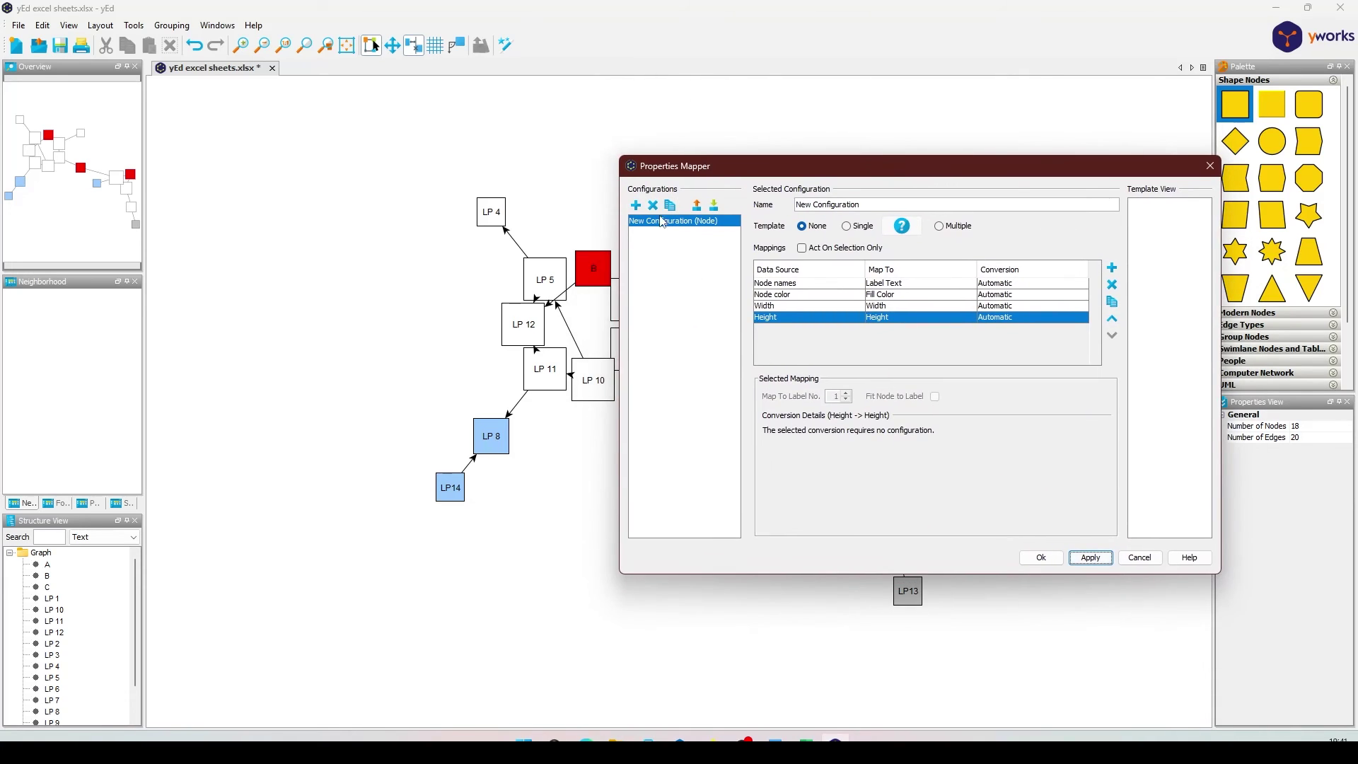
Add an edge configuration mapping Connection's description to Label Text and apply it
click(635, 205)
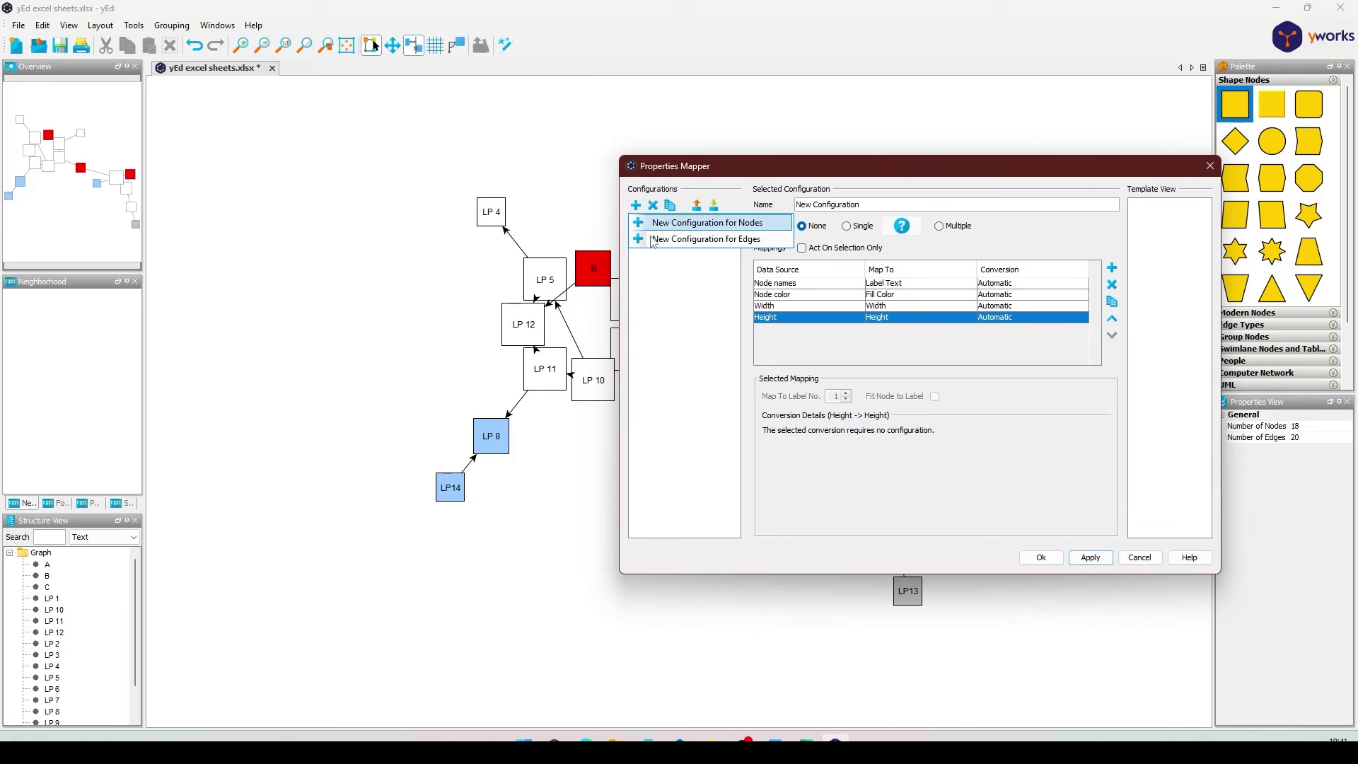
click(729, 239)
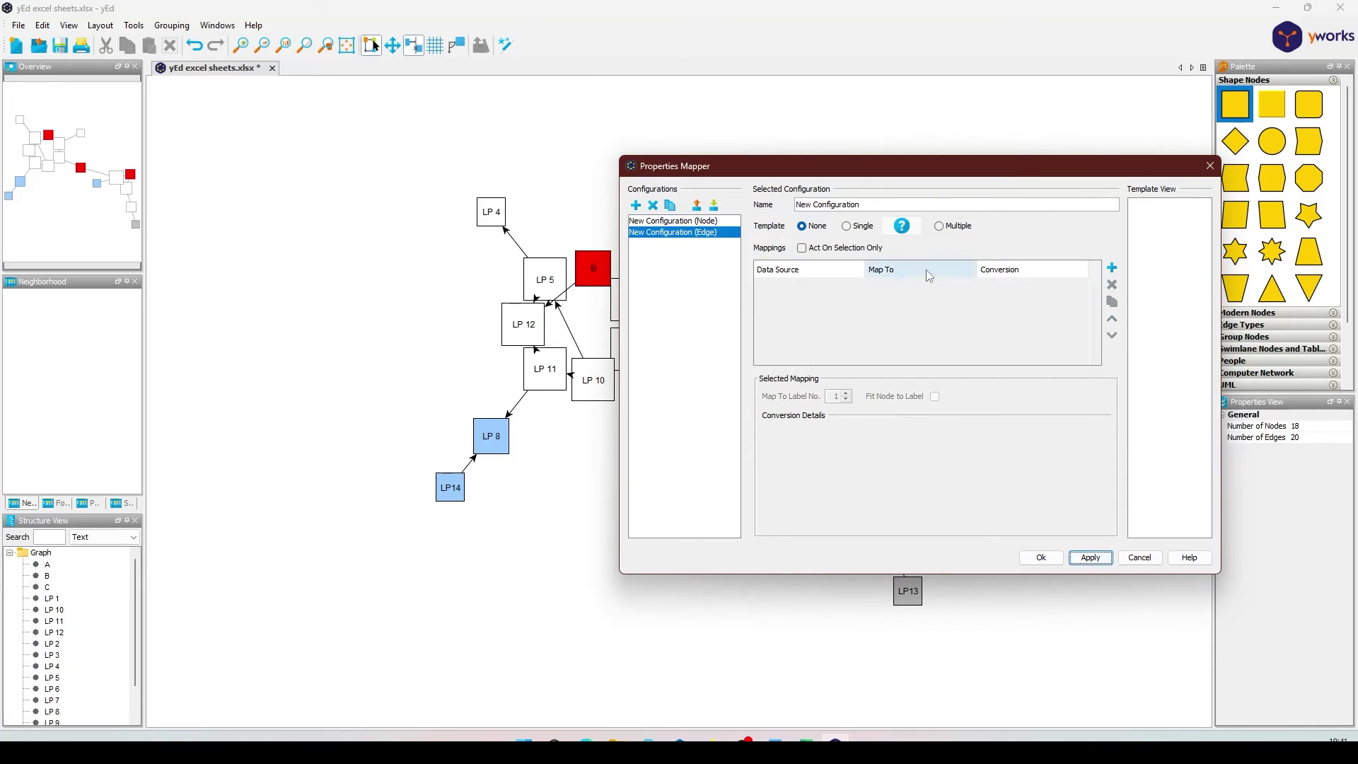
click(1111, 268)
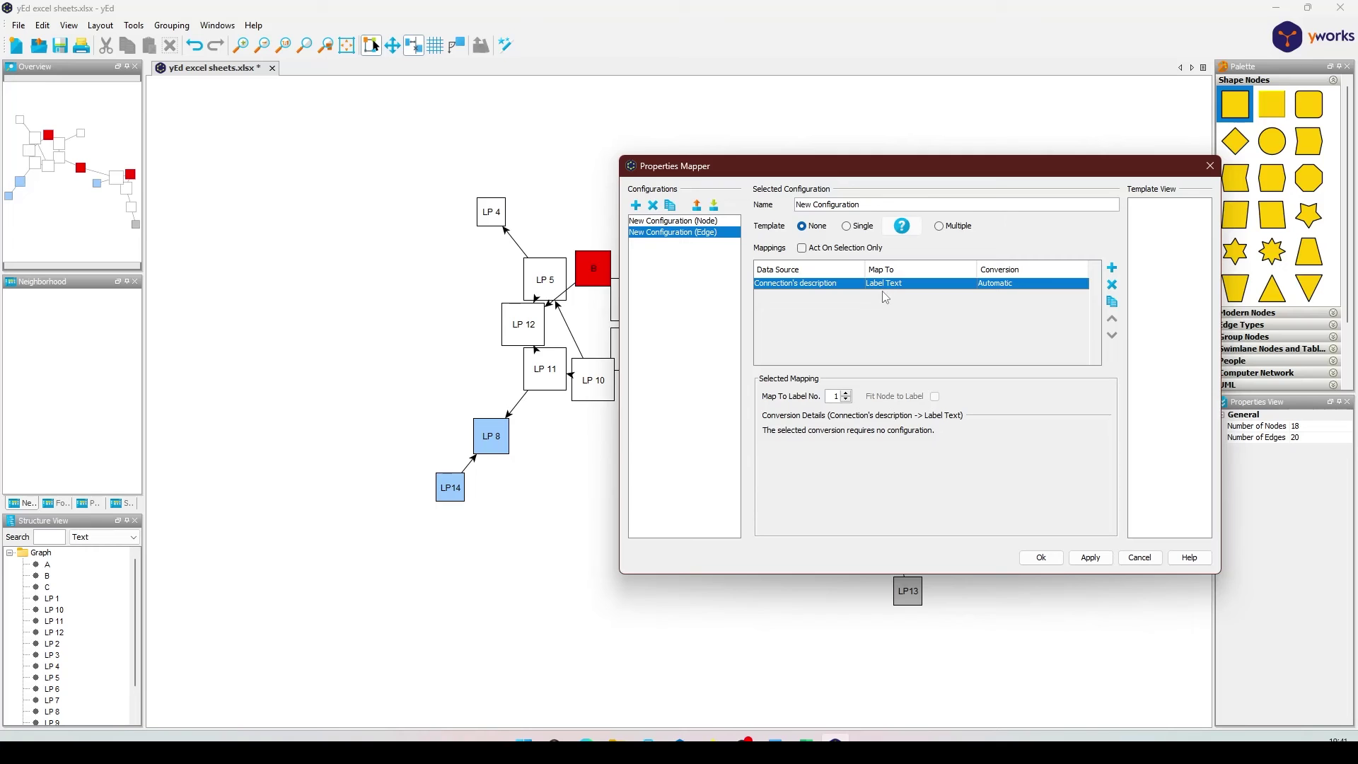
click(1091, 560)
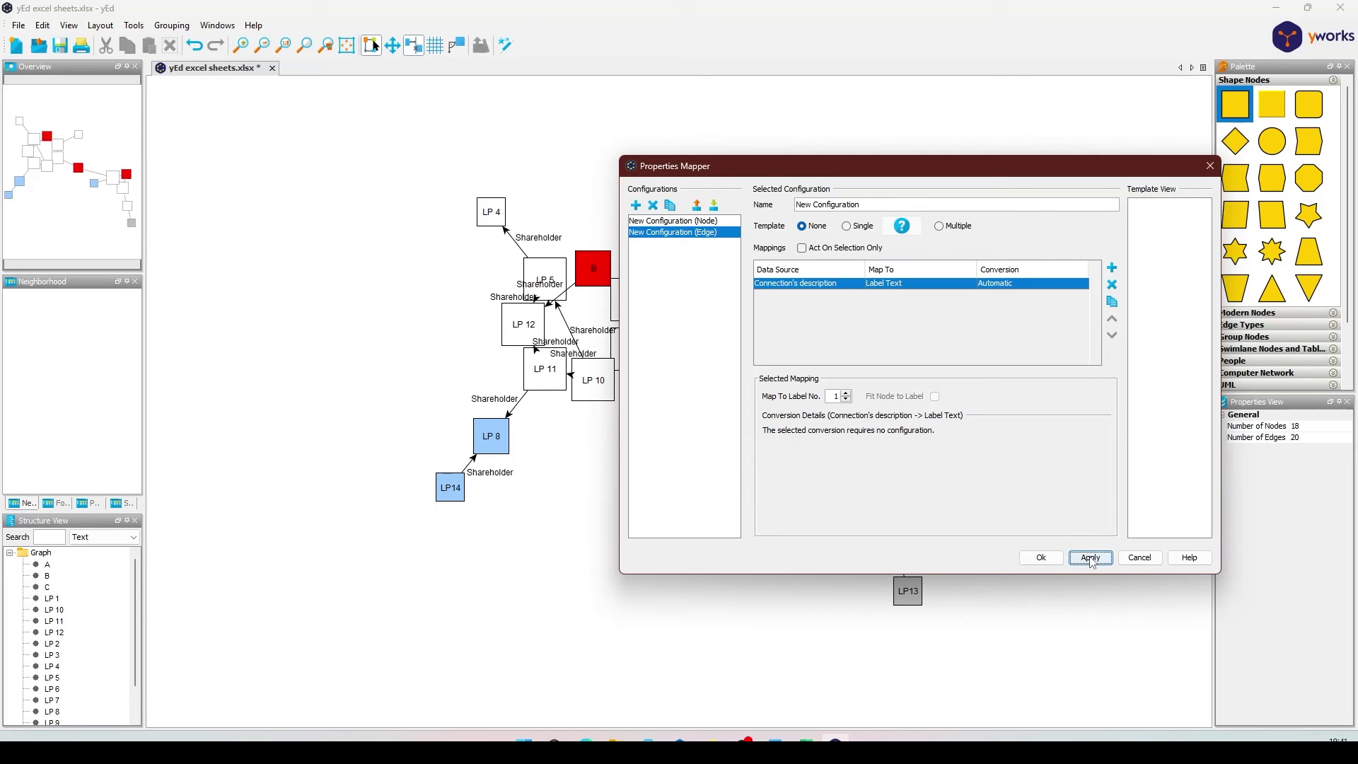
click(1040, 558)
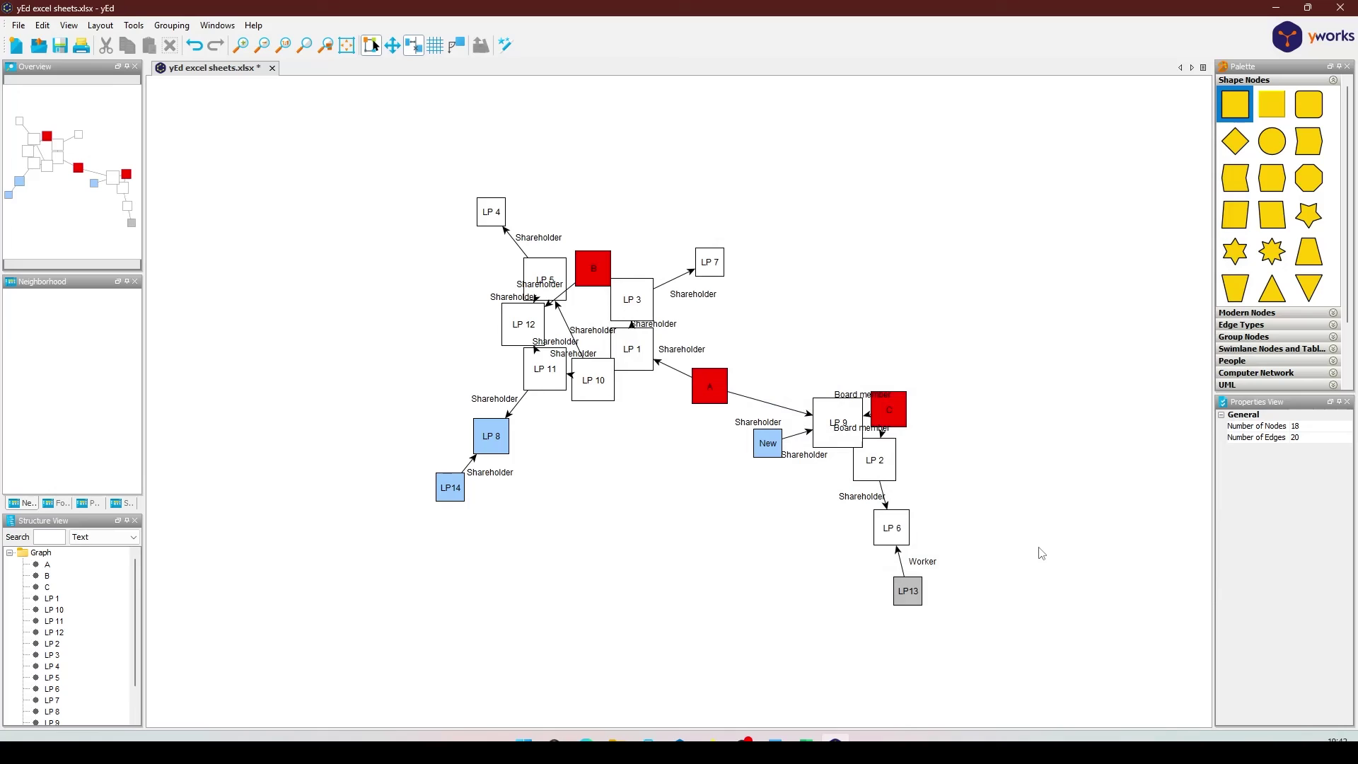
Run One-Click Layout to arrange the network in top-down tiers and dismiss the feedback prompt
click(506, 47)
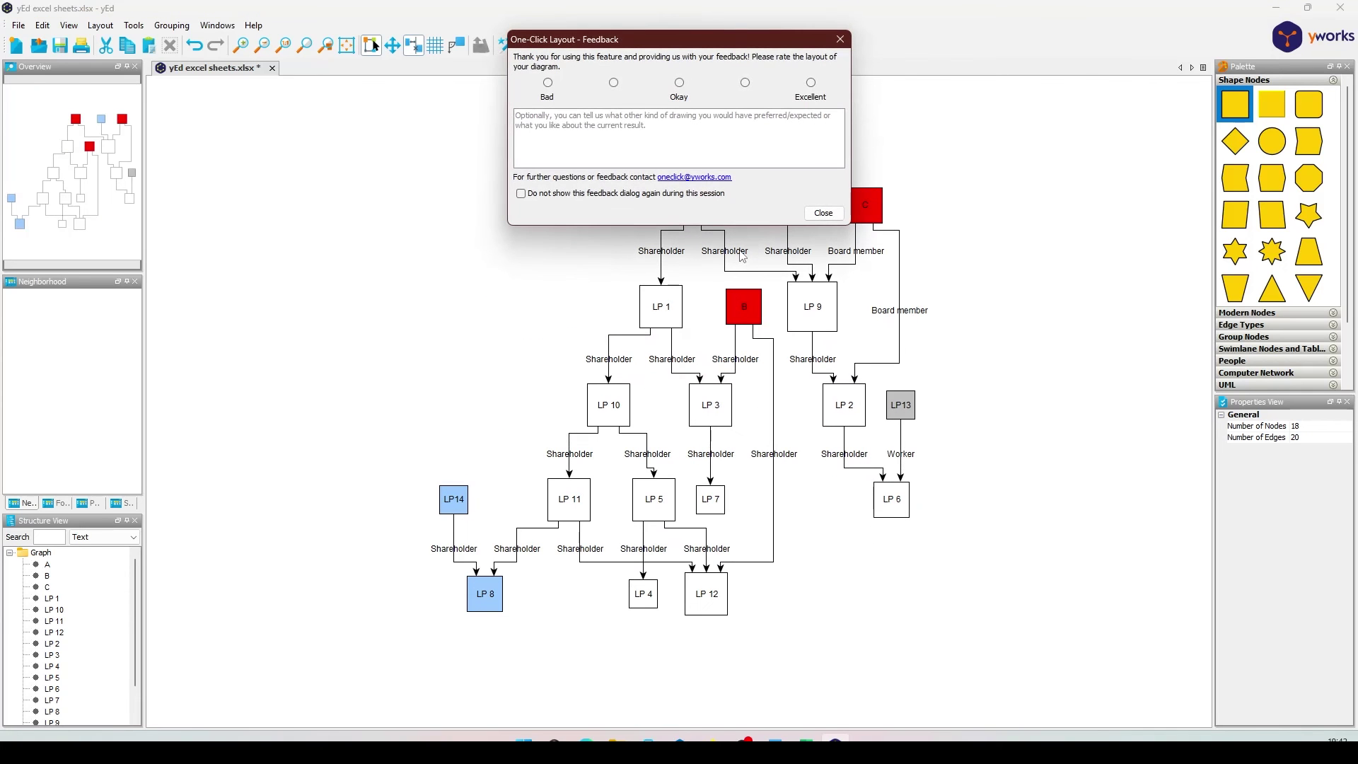
click(823, 215)
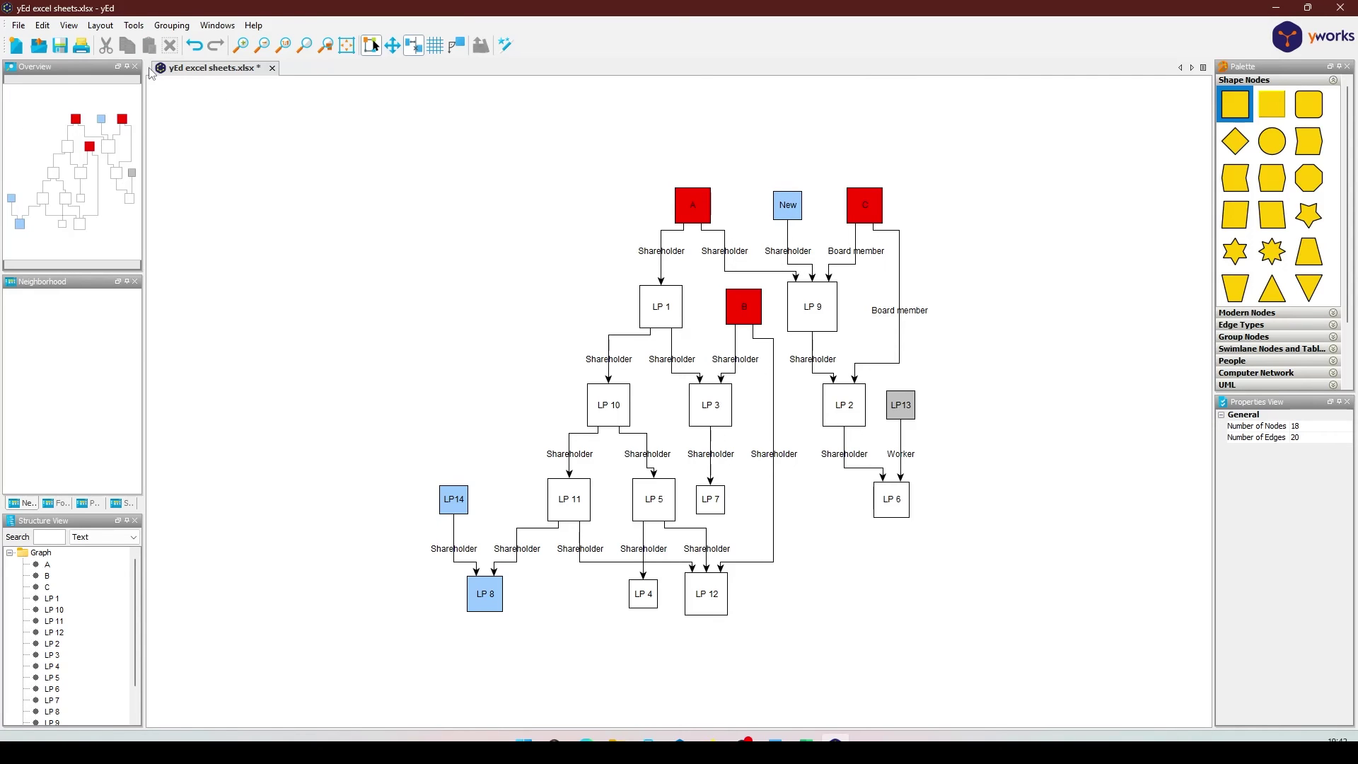
click(100, 24)
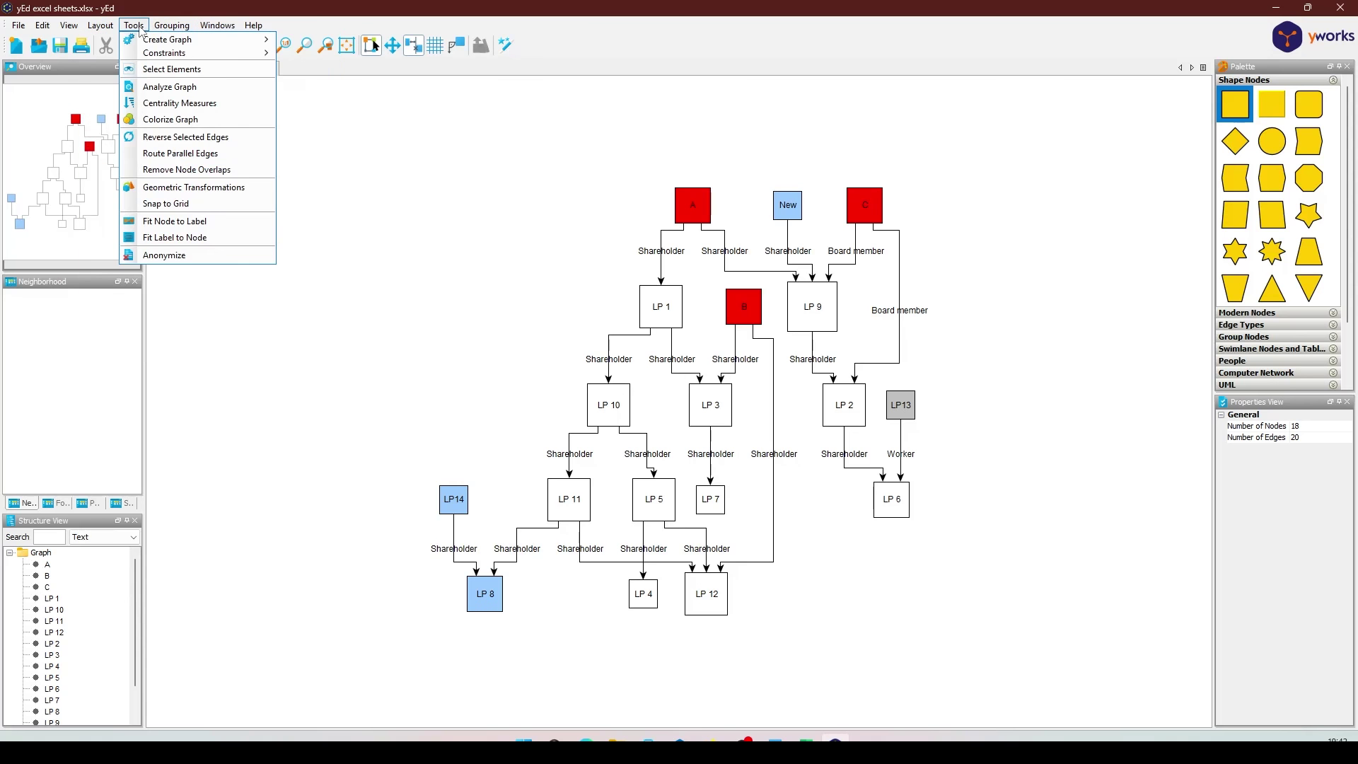
Bring up Select Elements and browse its General, Nodes, Edges, Bends and Node Labels criteria
click(191, 70)
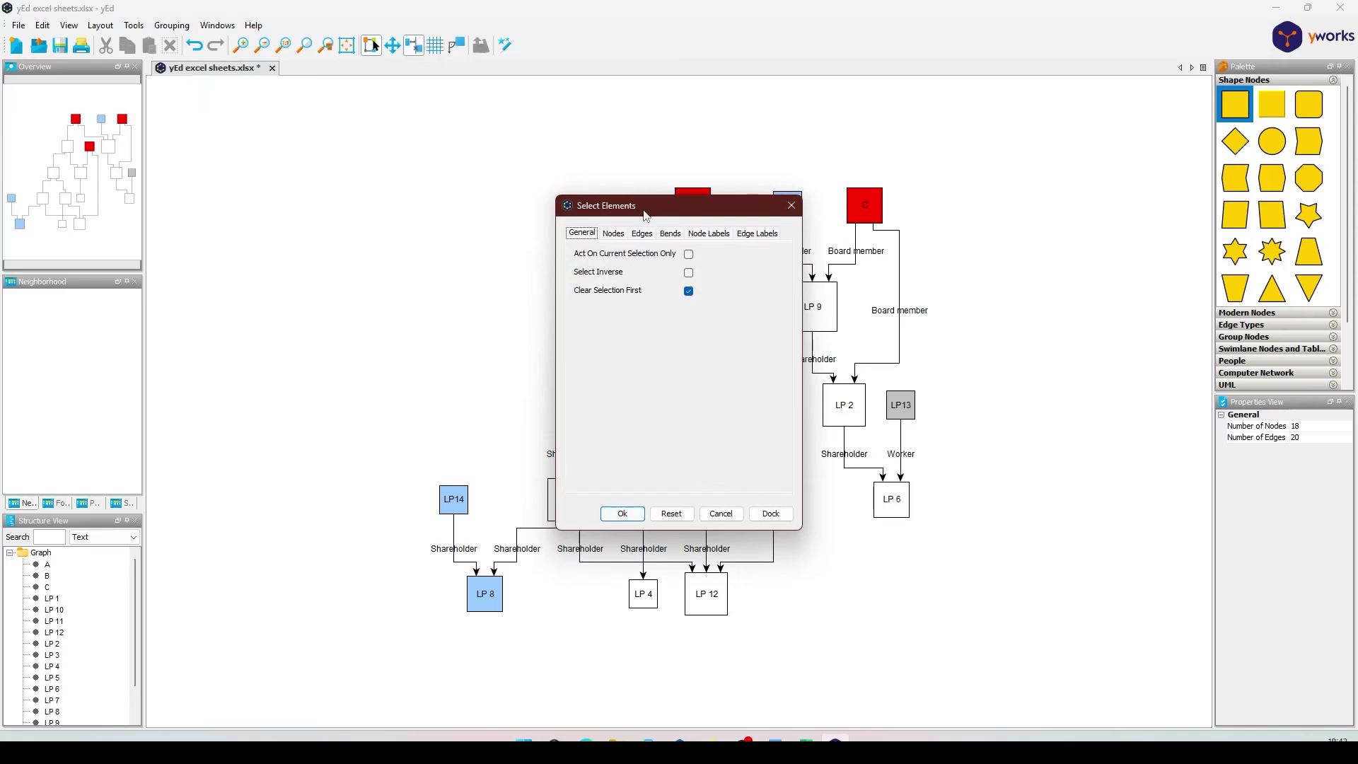
drag(644, 216, 311, 143)
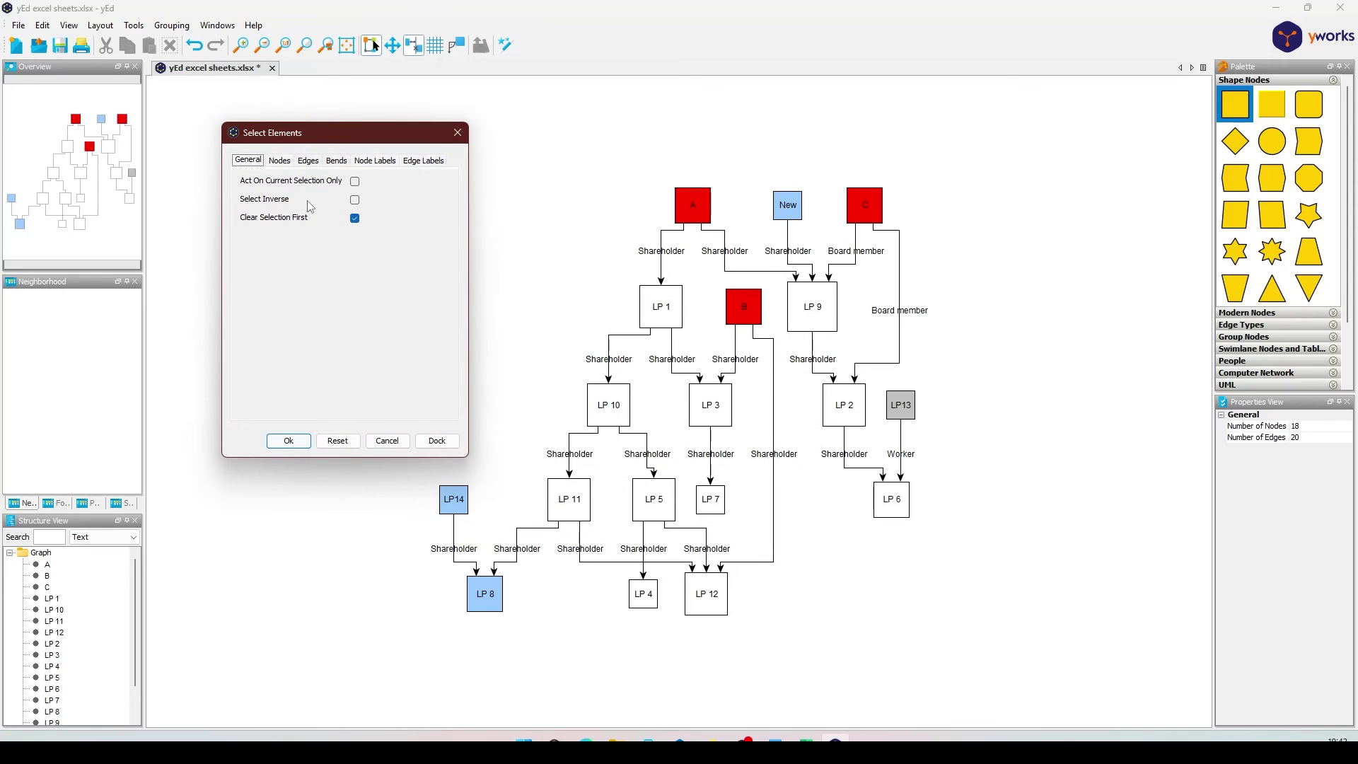
click(279, 161)
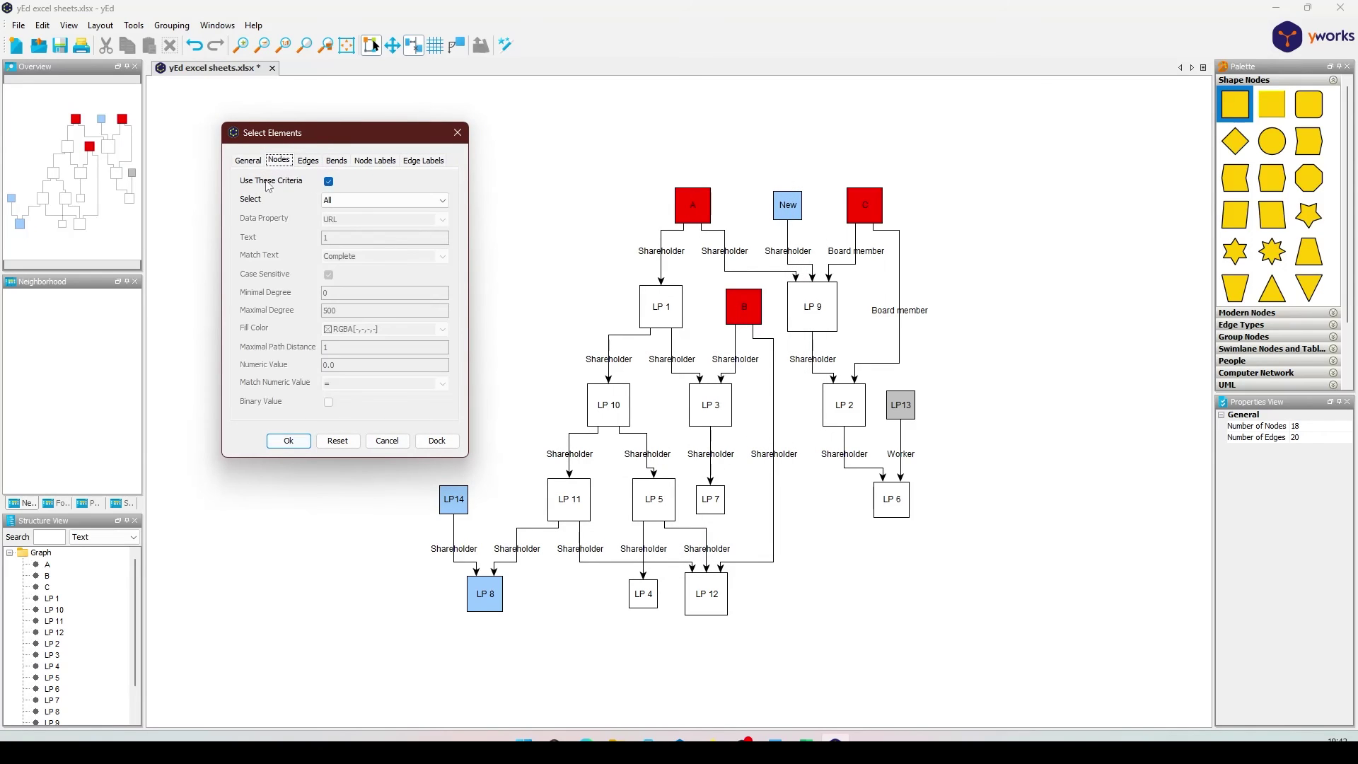
click(330, 182)
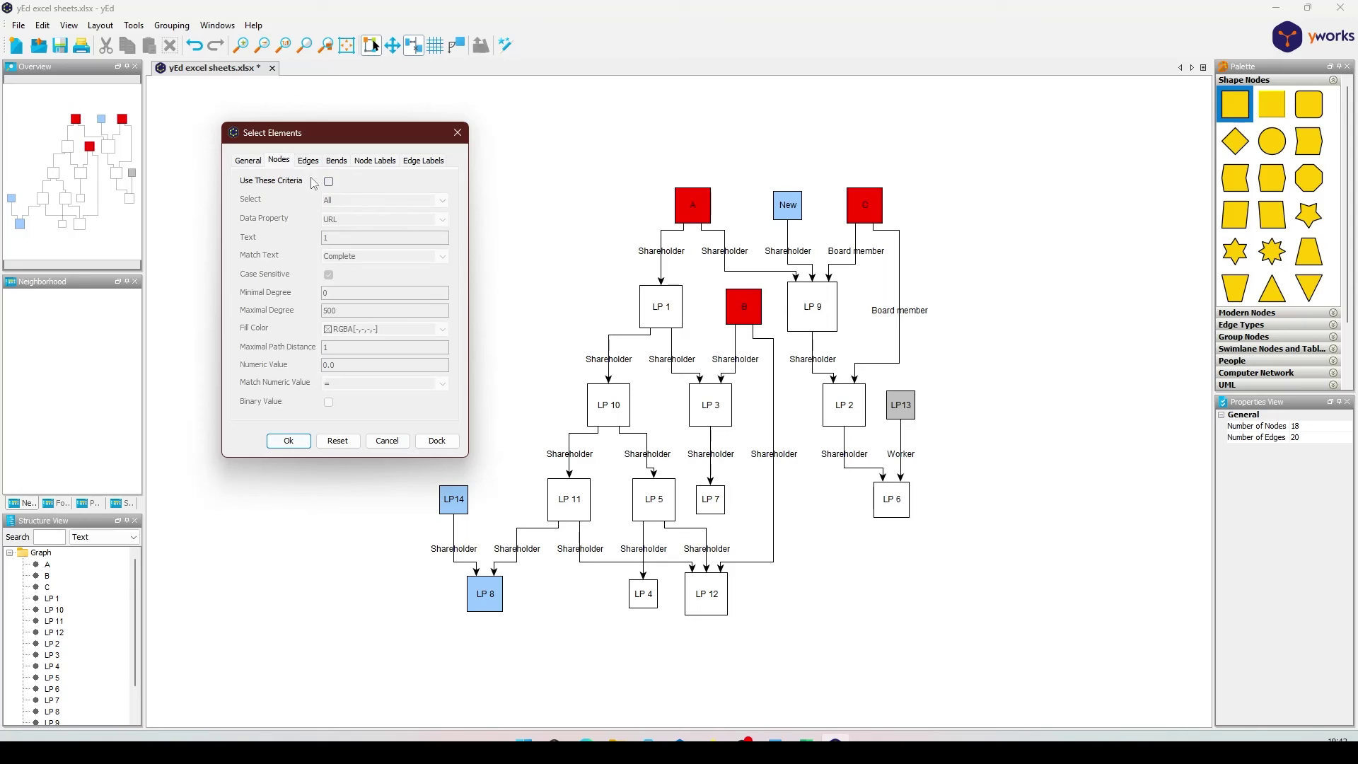
click(309, 161)
click(337, 162)
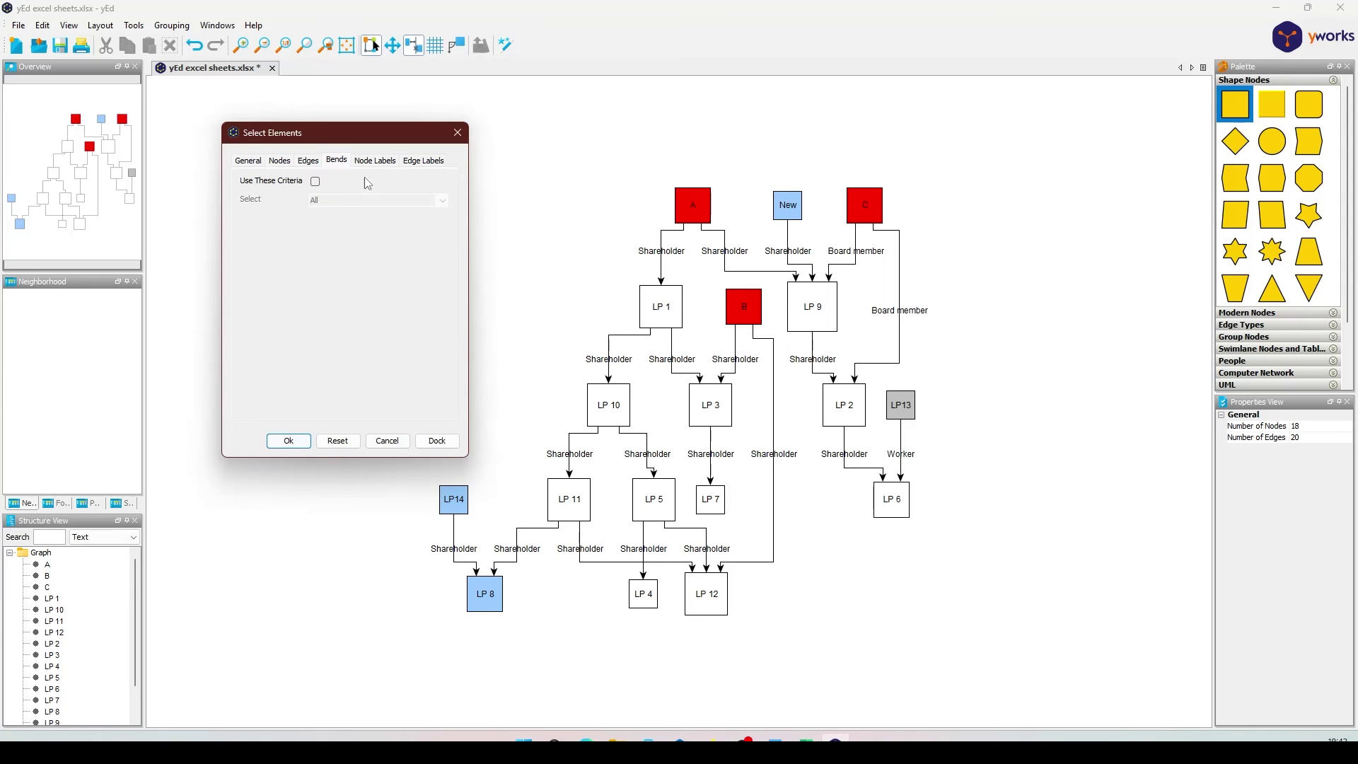
click(364, 165)
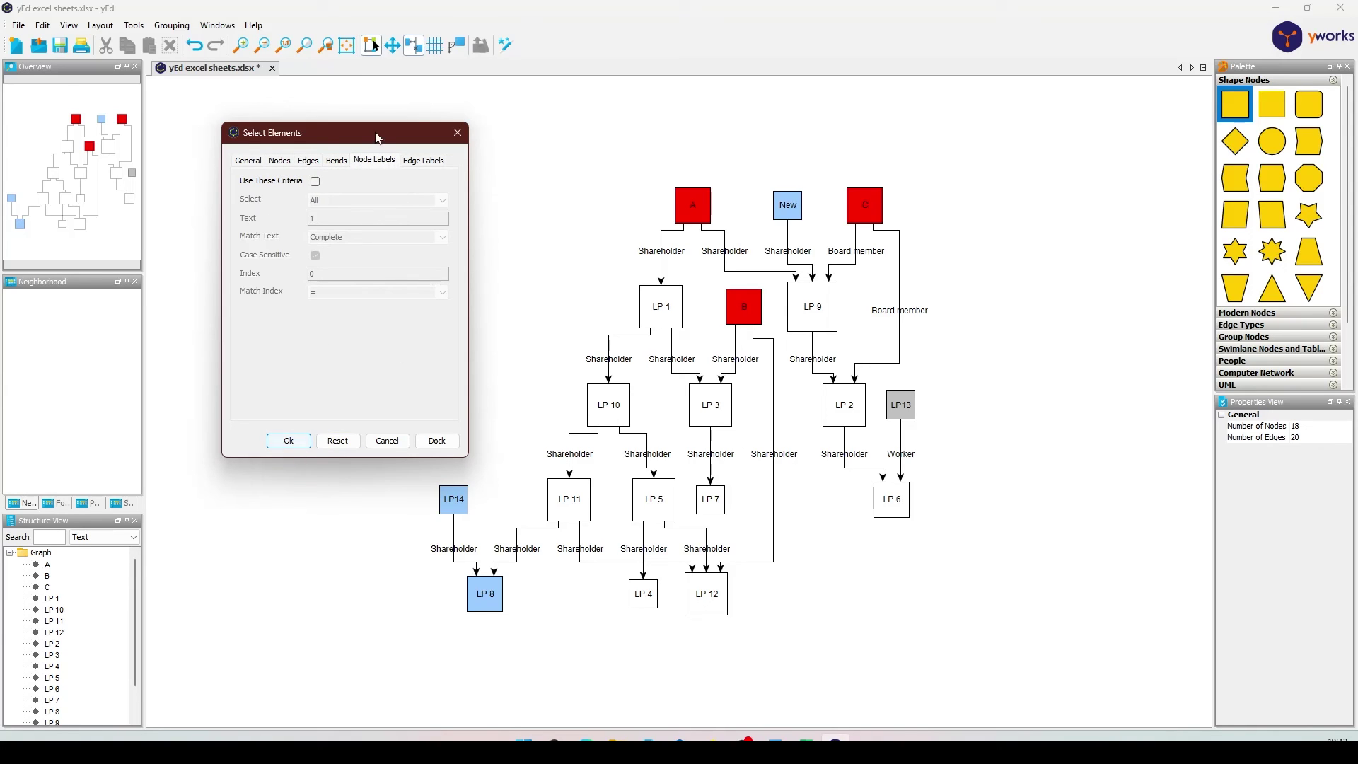
drag(375, 136, 304, 185)
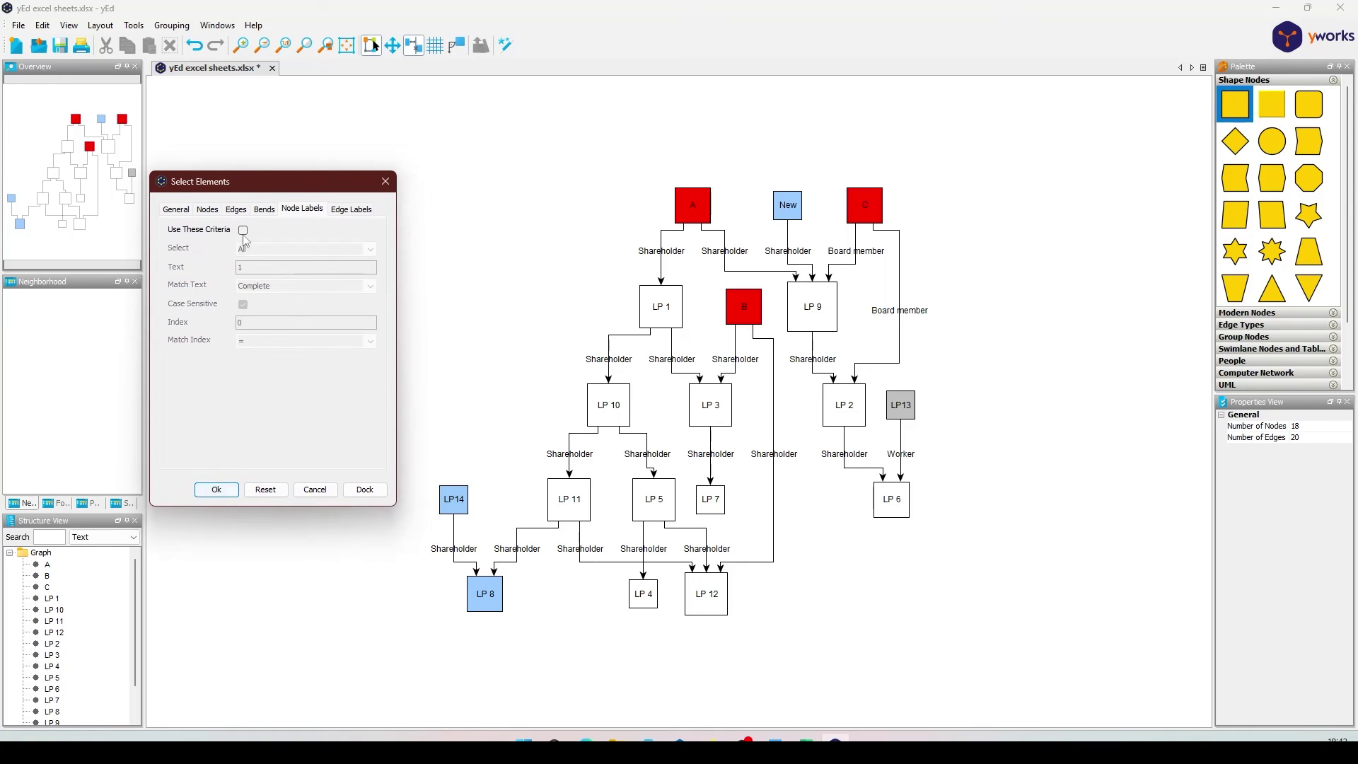
click(214, 213)
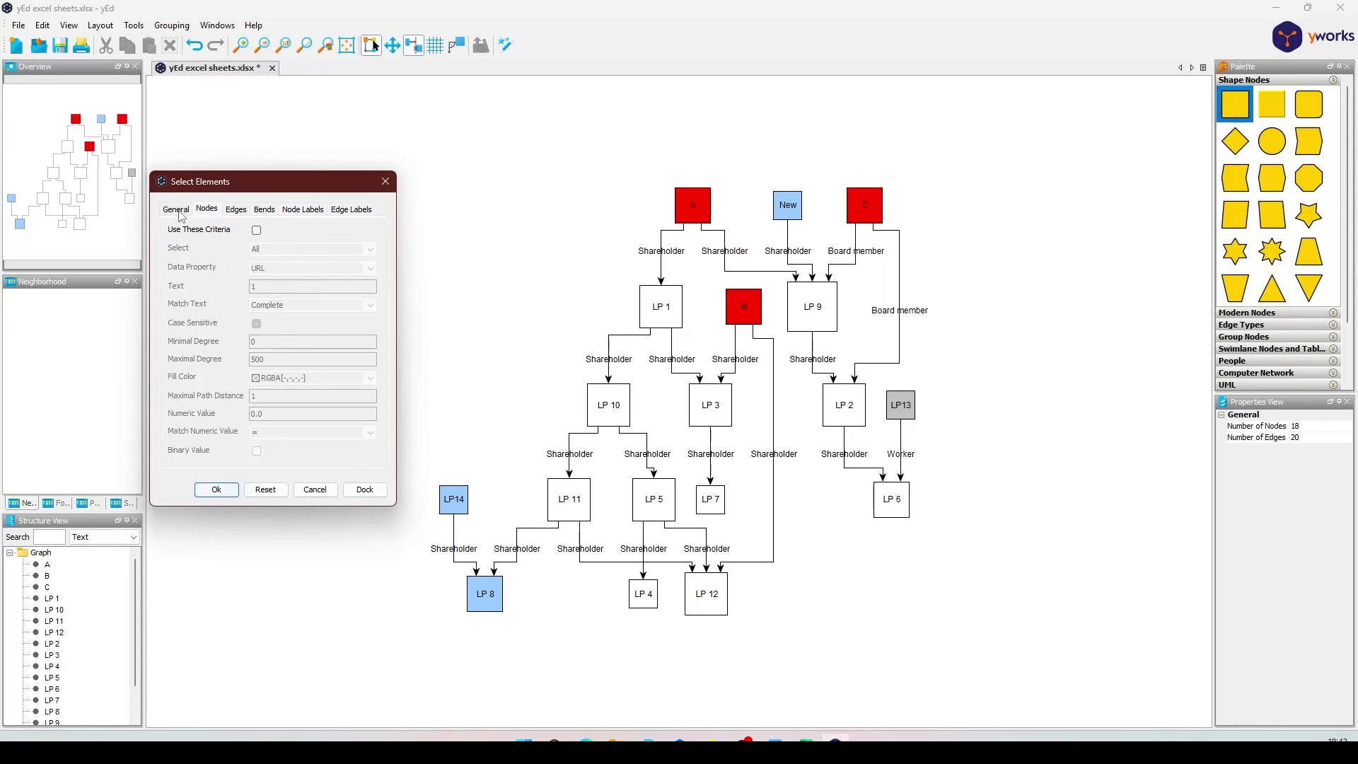
click(178, 212)
click(210, 212)
Select all nodes whose Fill Color is white RGBA[255,255,255,255]
click(256, 230)
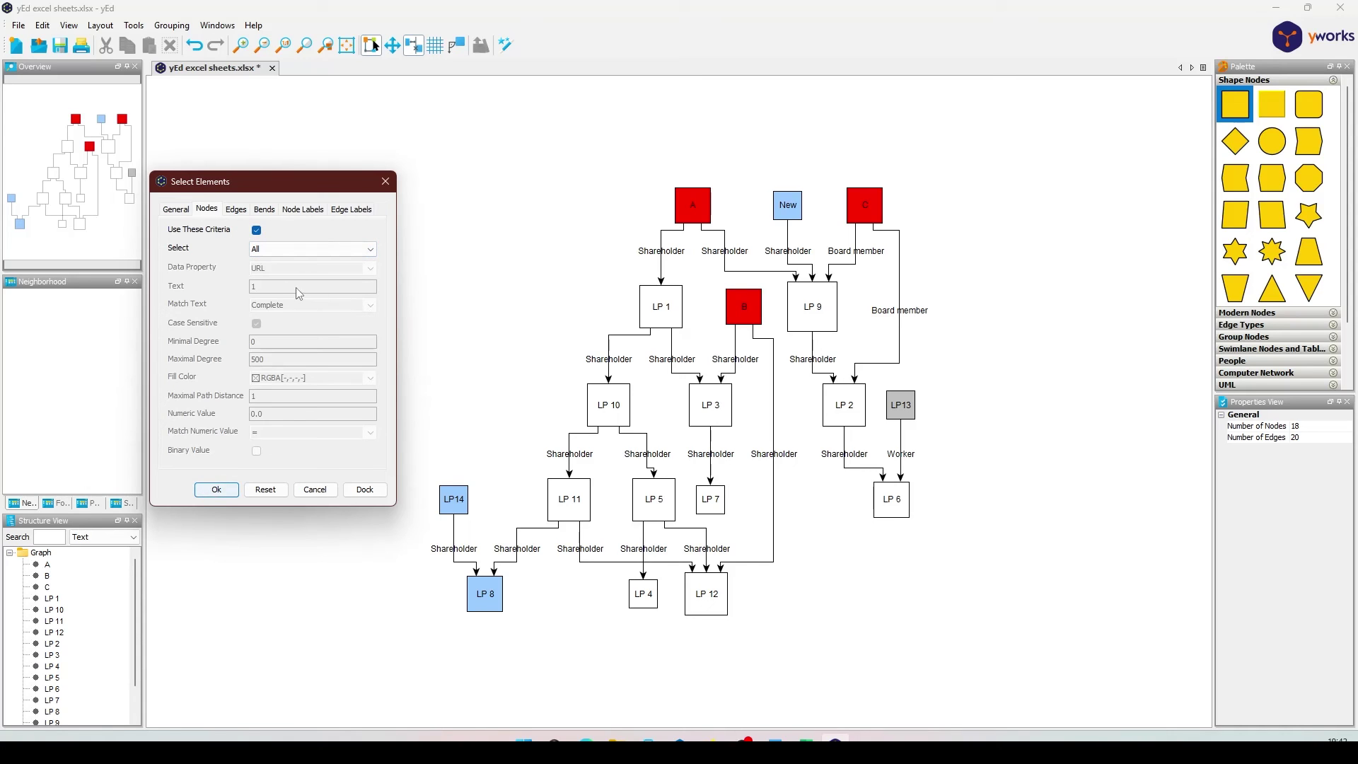
click(287, 251)
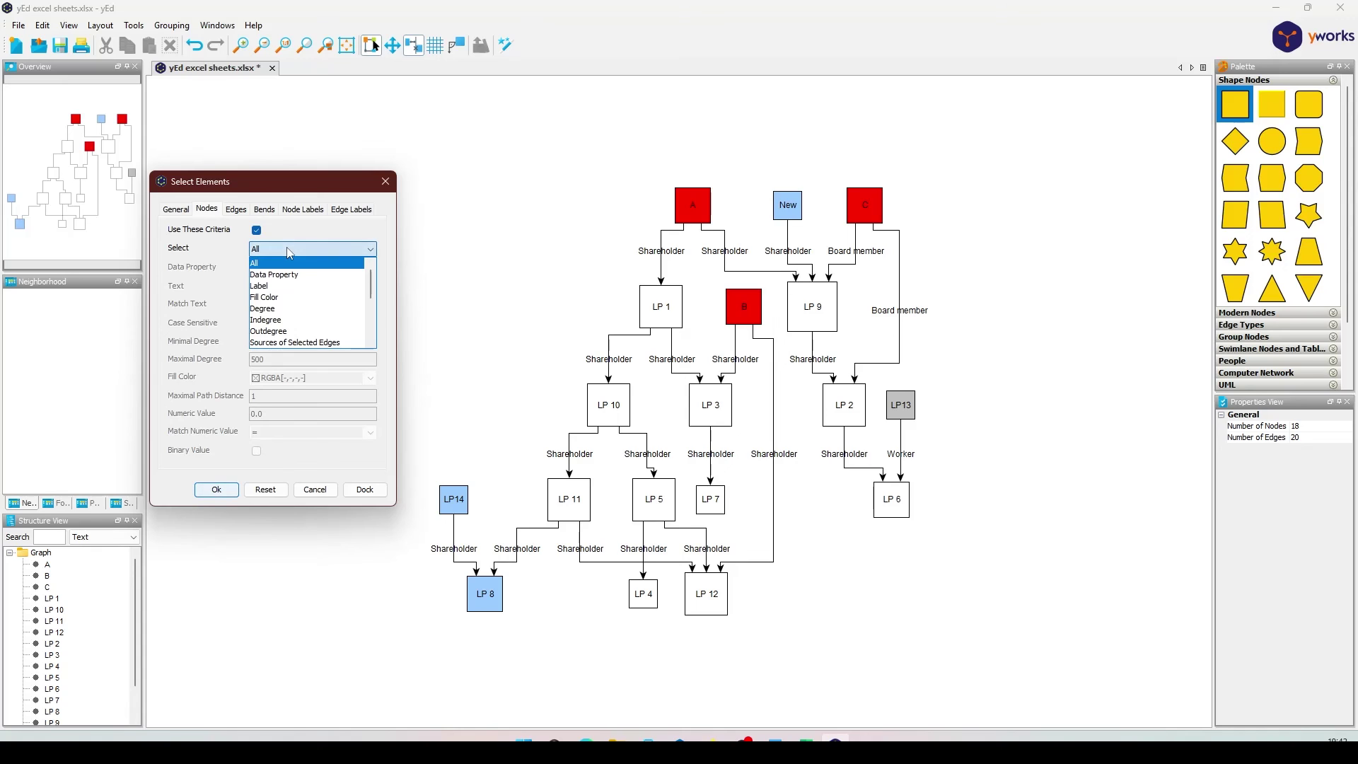
click(278, 298)
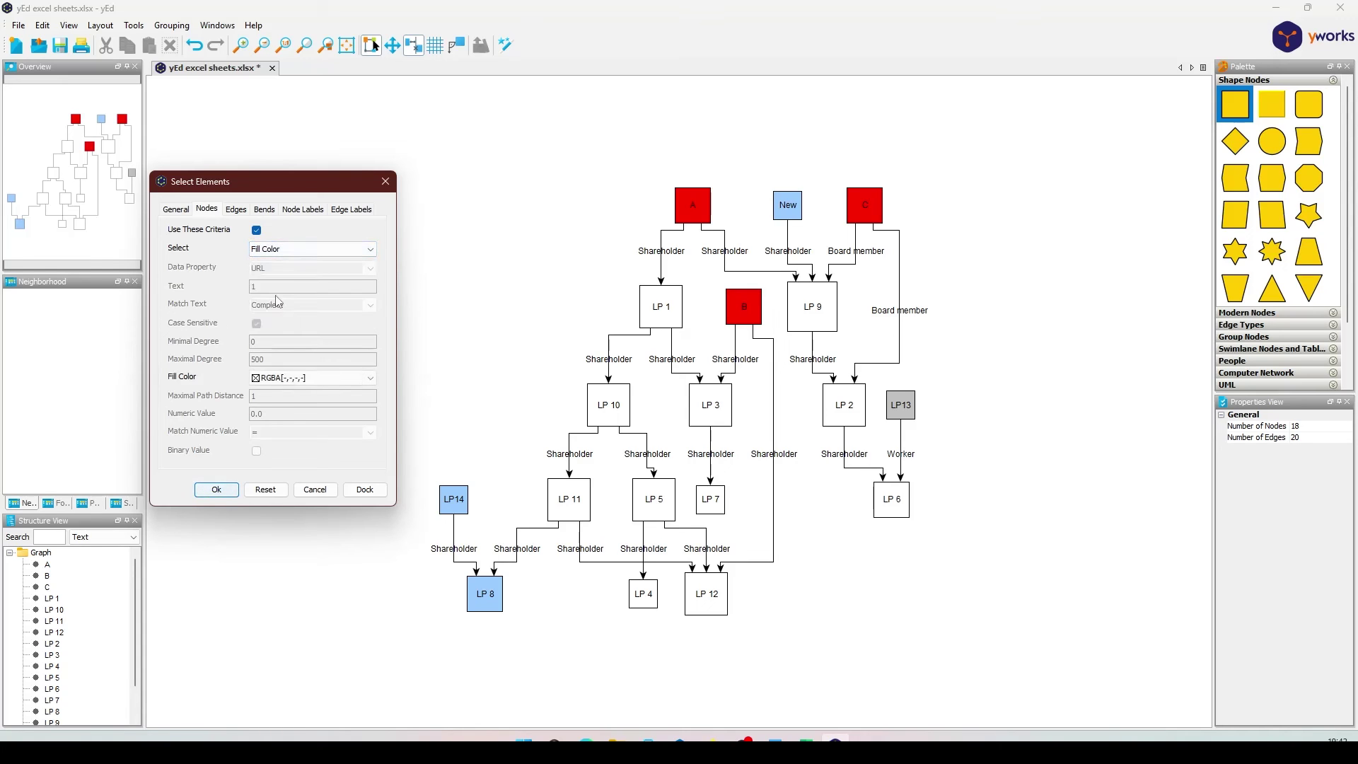
click(290, 378)
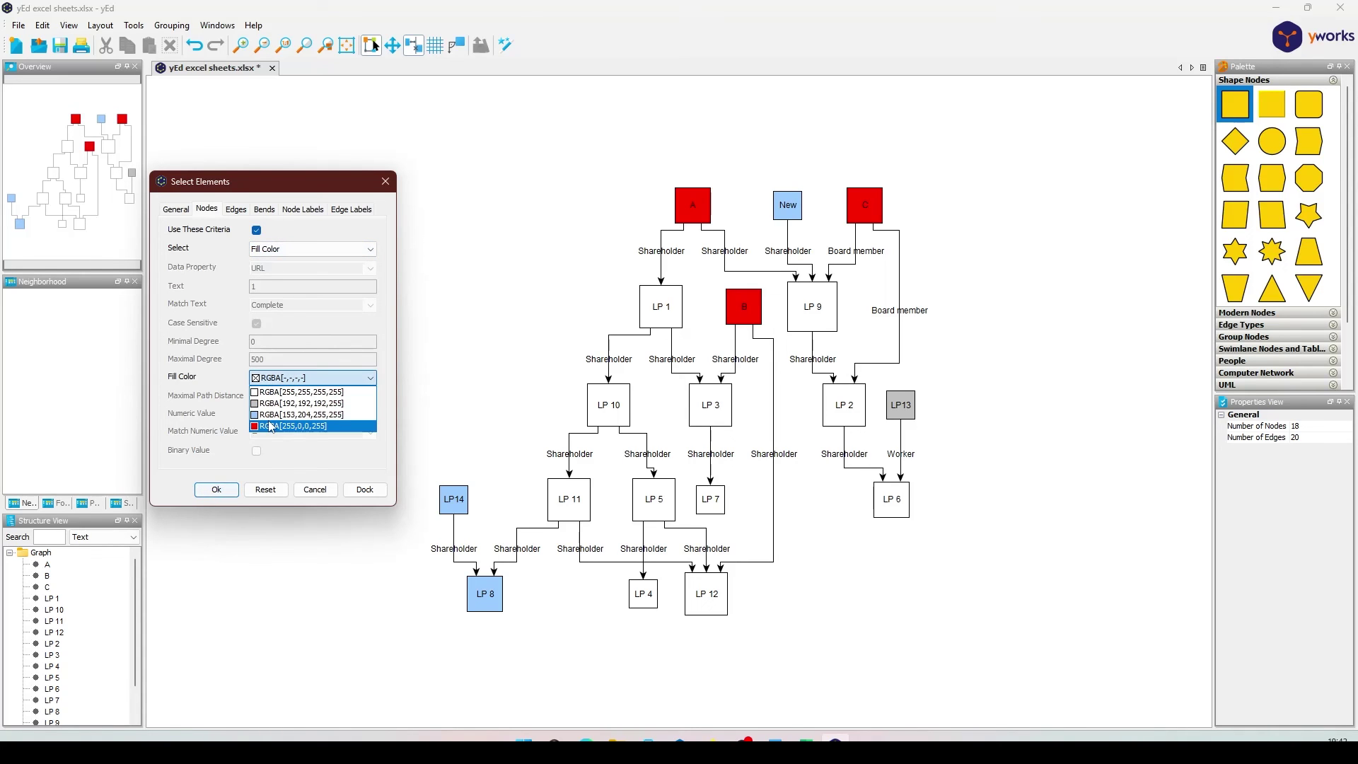
click(268, 396)
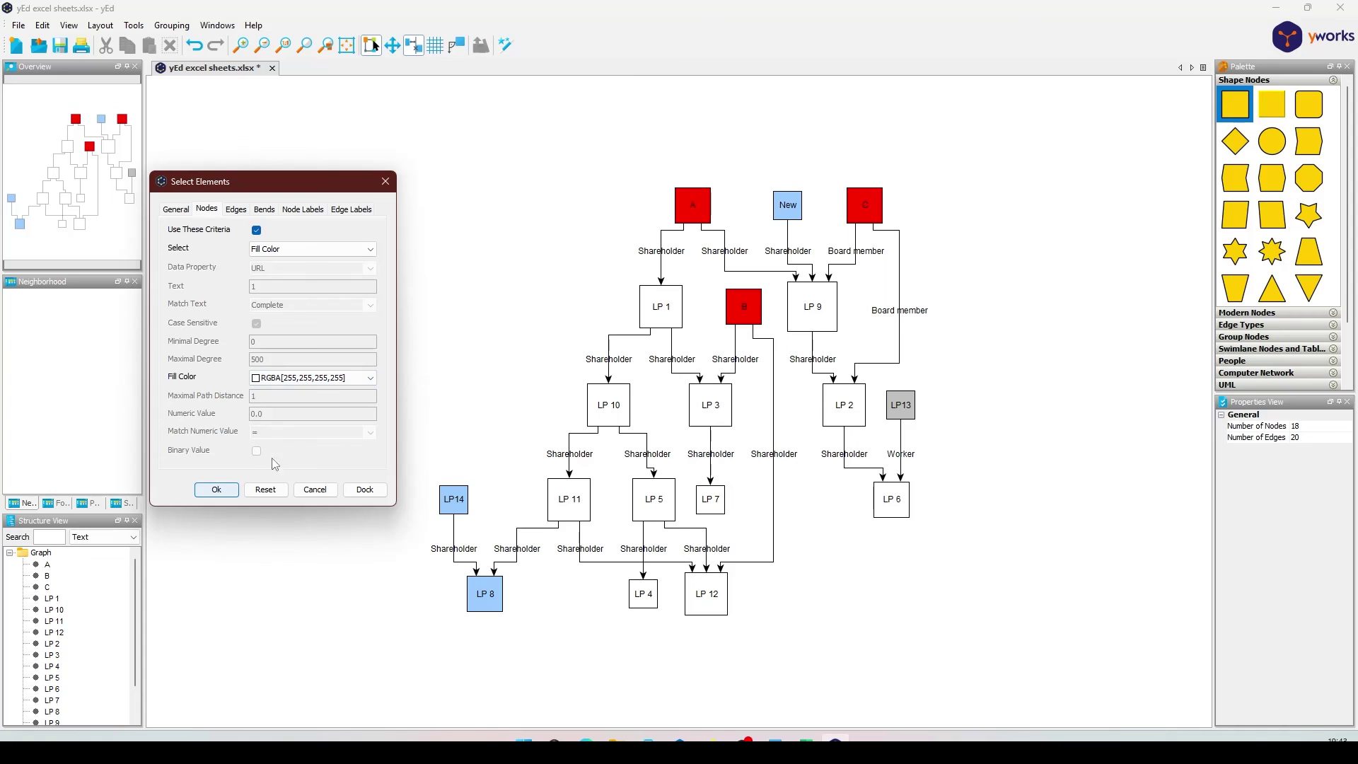
click(217, 489)
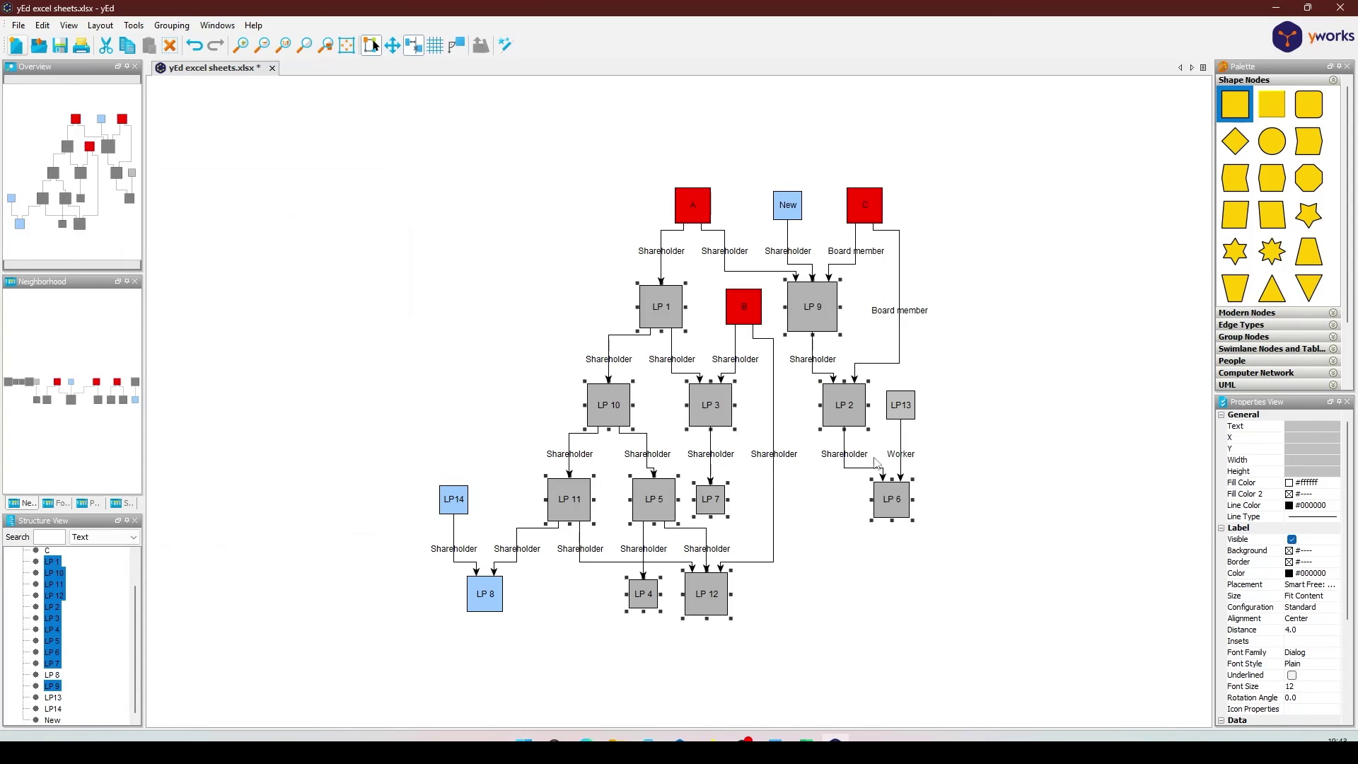
Fill the selected nodes with yellow and clear the selection
mouse_move(1333, 507)
click(1299, 485)
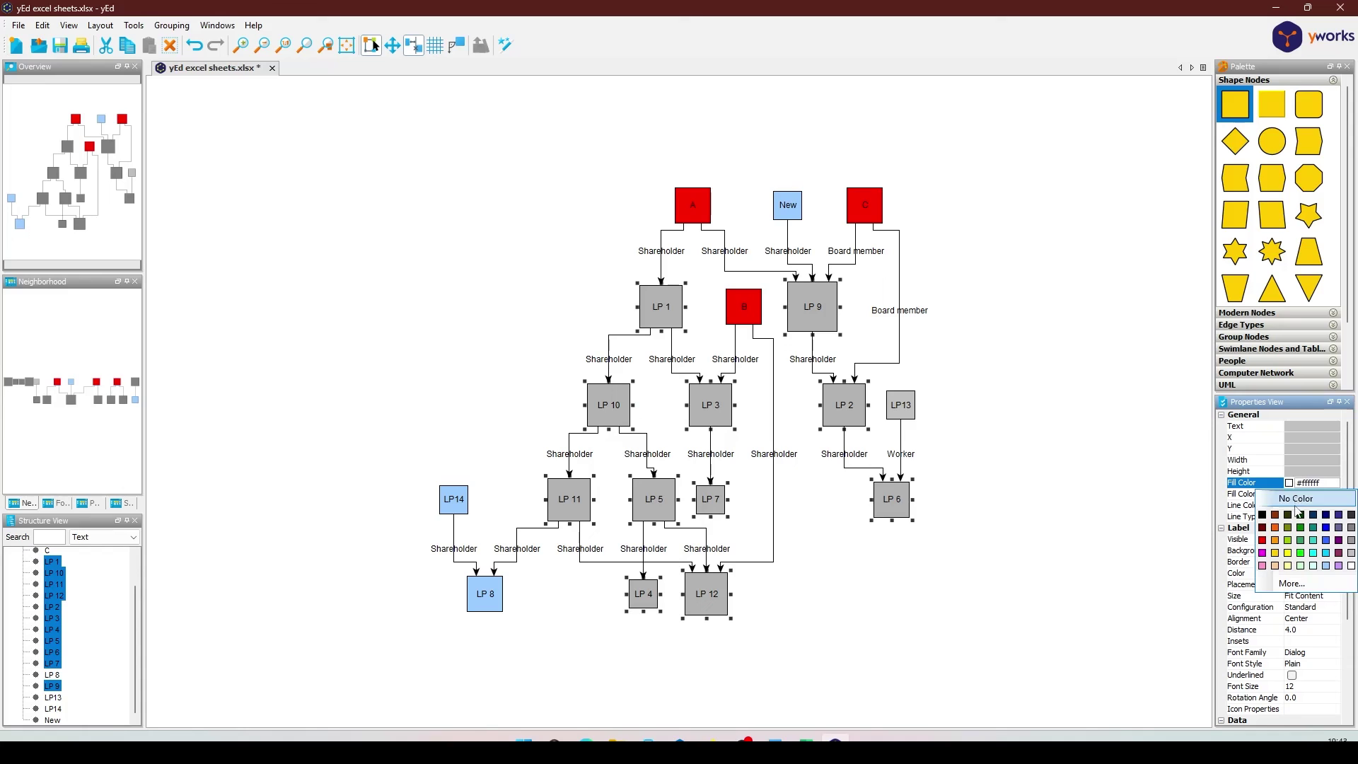
click(1287, 555)
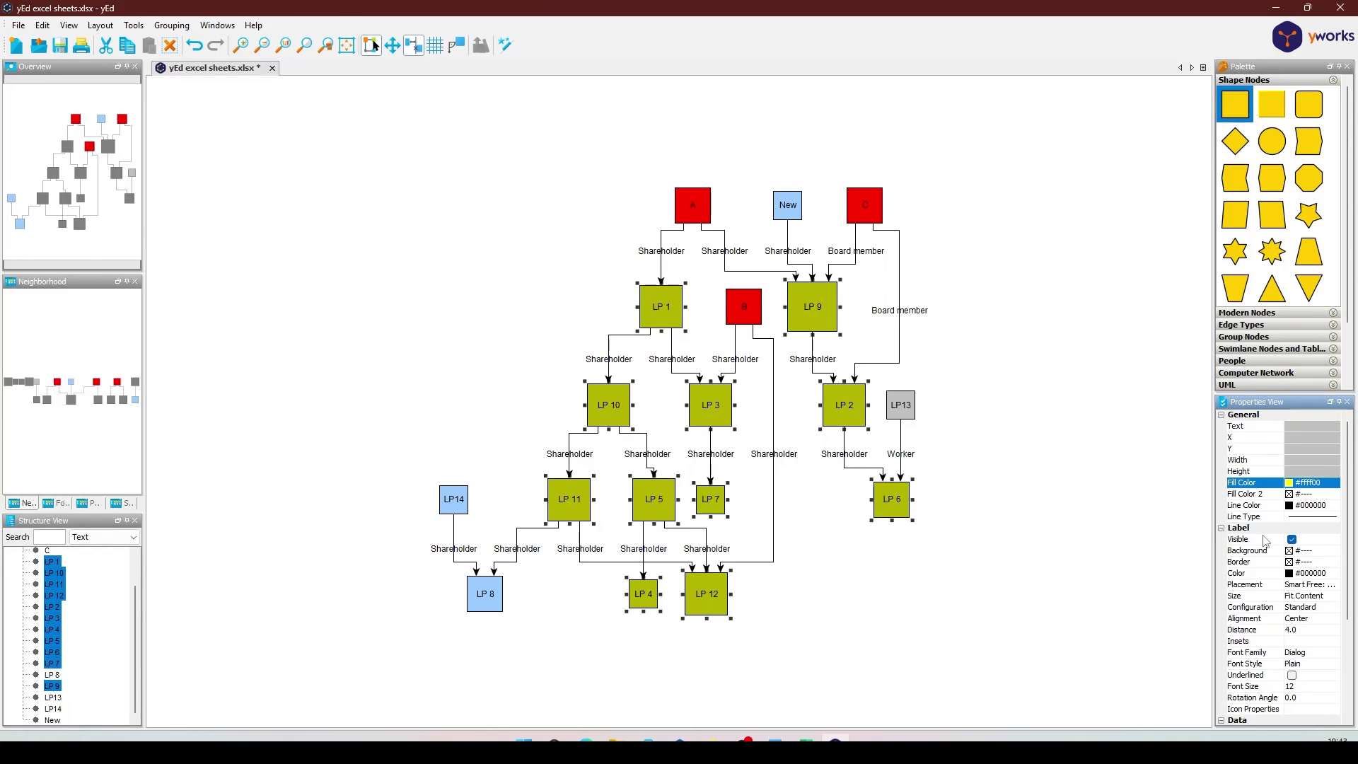
click(1058, 446)
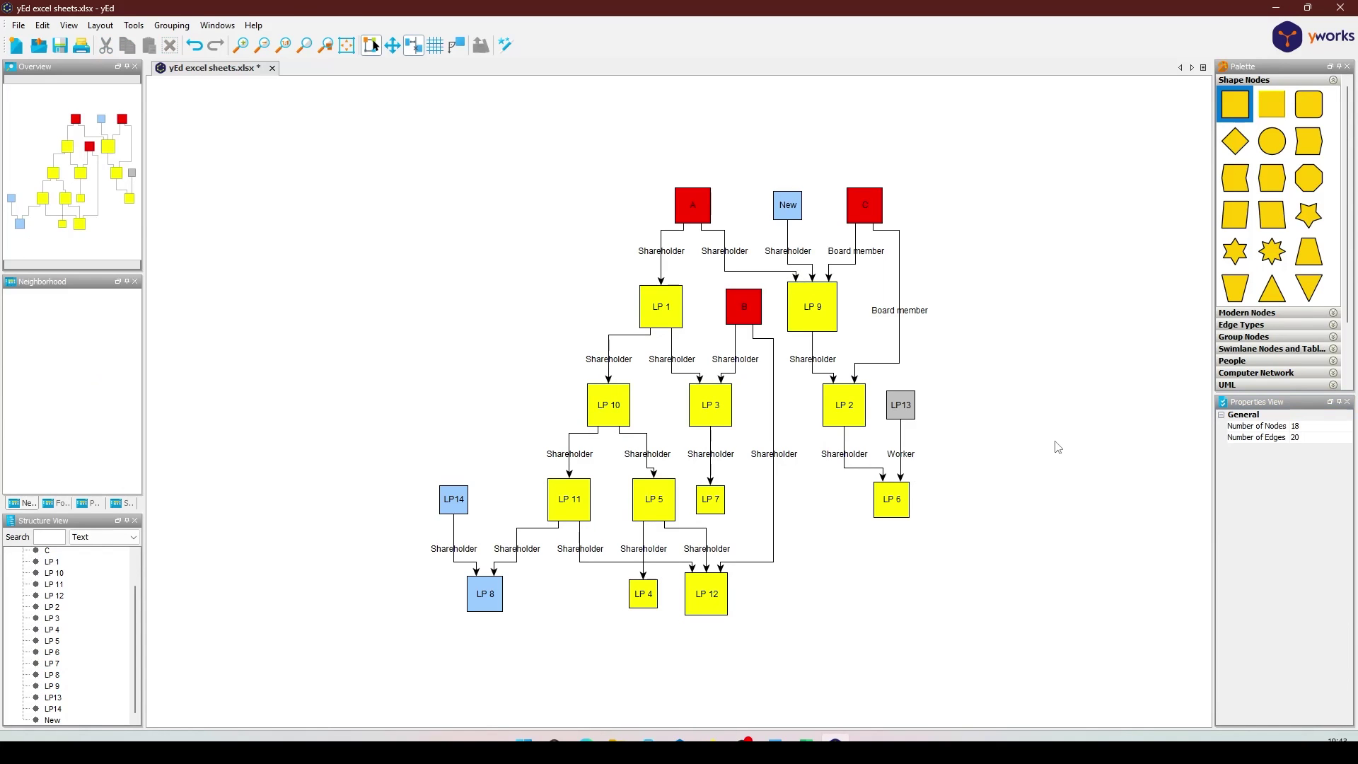